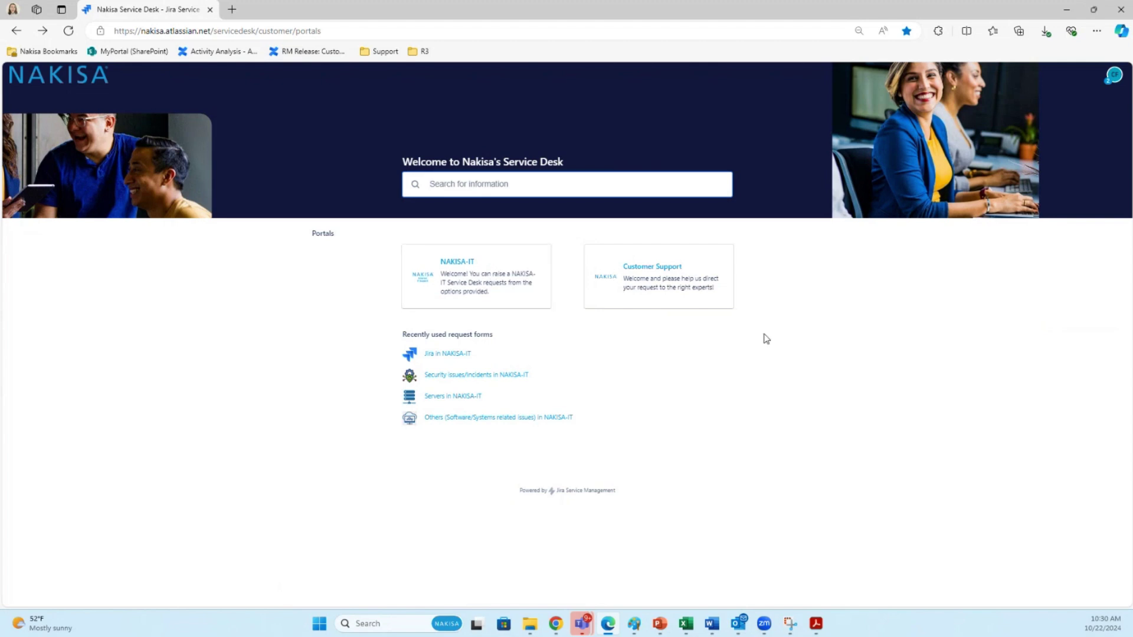
Step: Enlarge the service desk page's zoom to 125%
{"action": "left_click", "coordinate": [1097, 32]}
{"action": "left_click", "coordinate": [1069, 112]}
{"action": "left_click", "coordinate": [1070, 112]}
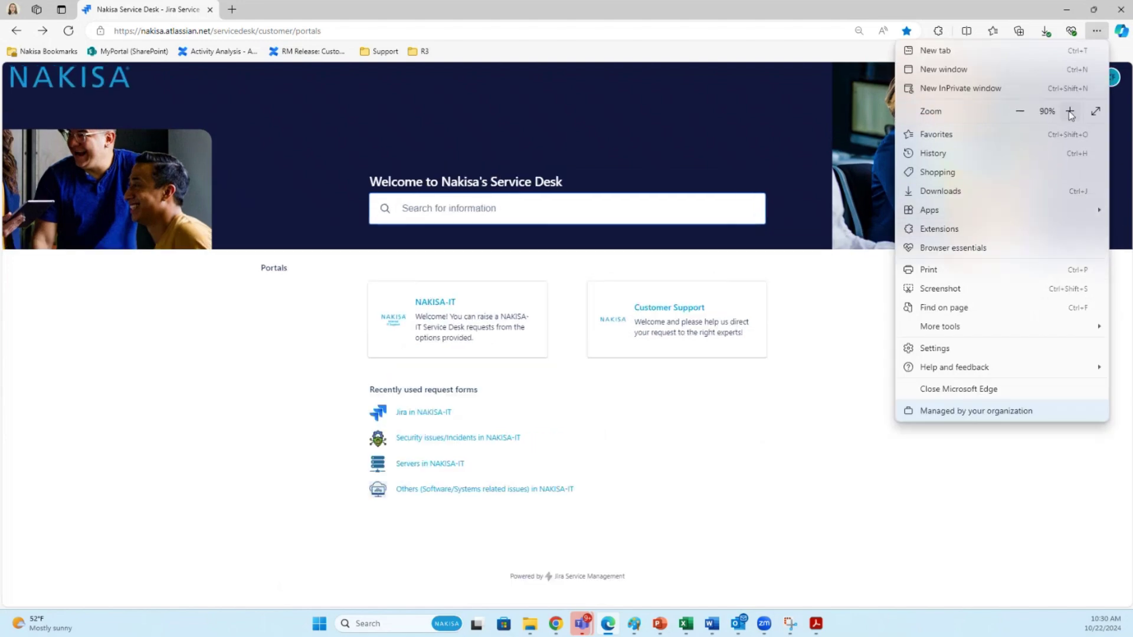
{"action": "left_click", "coordinate": [1070, 112]}
{"action": "left_click", "coordinate": [1070, 112]}
{"action": "left_click", "coordinate": [1070, 112]}
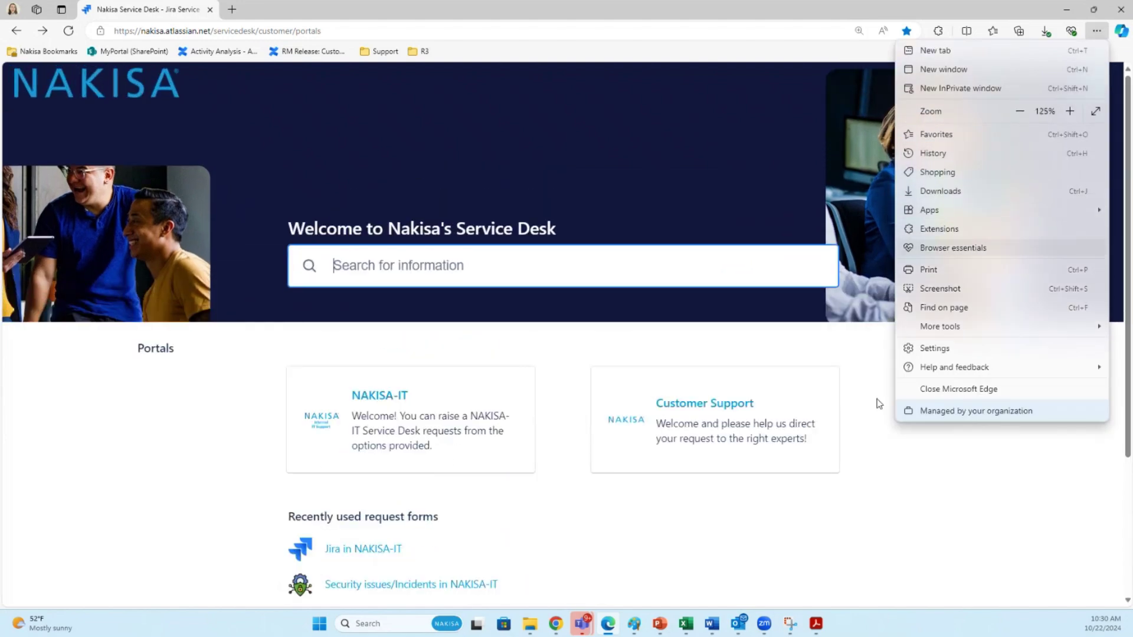
{"action": "left_click", "coordinate": [880, 503]}
Step: Open the Customer Support portal and go to its contact page for raising a request
{"action": "left_click", "coordinate": [739, 427]}
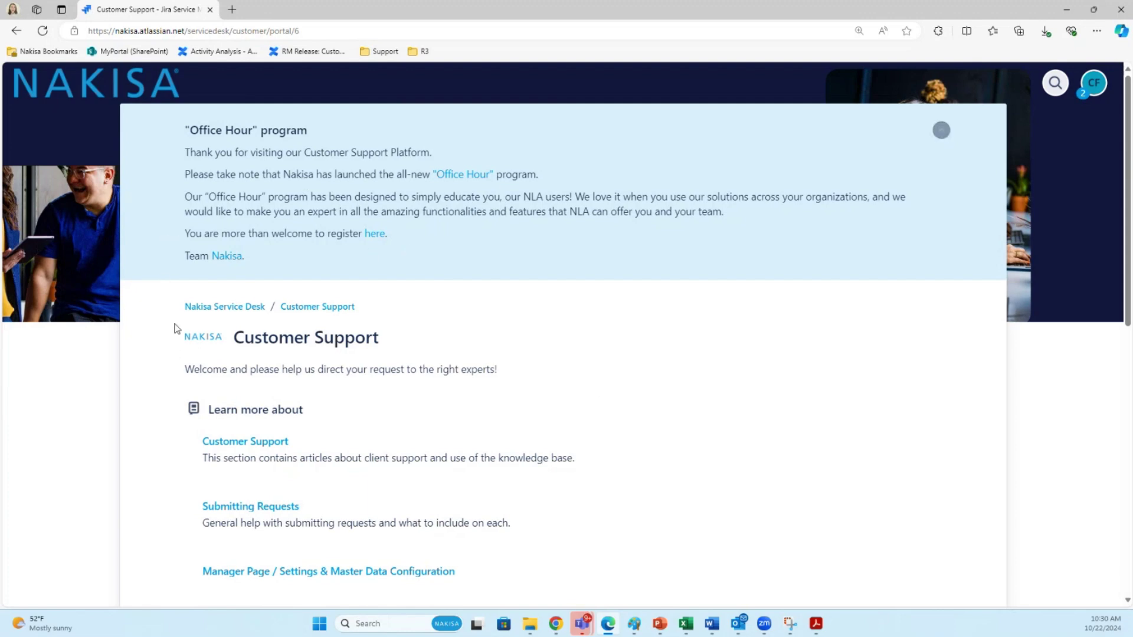
{"action": "scroll", "coordinate": [362, 343], "scroll_direction": "down", "scroll_amount": 1}
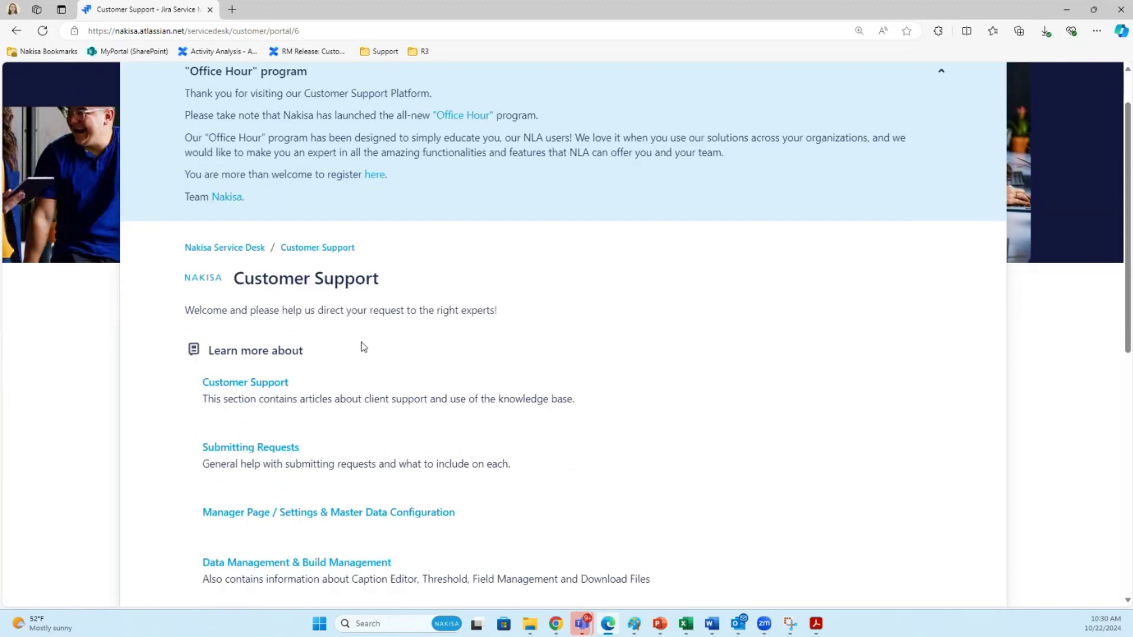
{"action": "scroll", "coordinate": [609, 390], "scroll_direction": "down", "scroll_amount": 2}
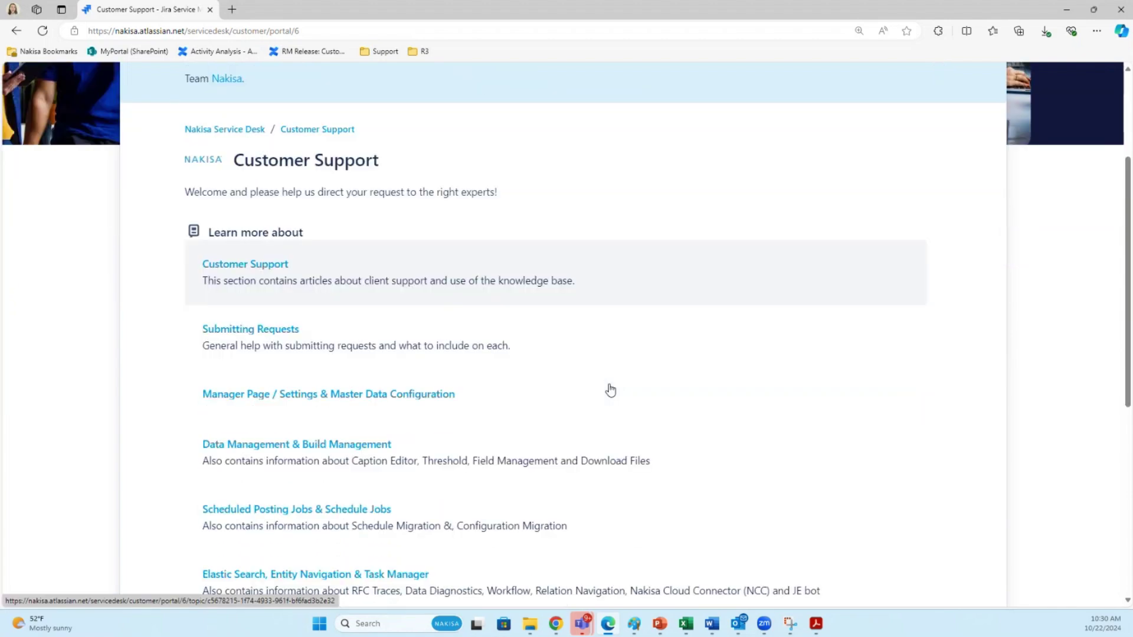
{"action": "scroll", "coordinate": [611, 389], "scroll_direction": "up", "scroll_amount": 3}
{"action": "scroll", "coordinate": [611, 389], "scroll_direction": "down", "scroll_amount": 6}
{"action": "scroll", "coordinate": [611, 388], "scroll_direction": "down", "scroll_amount": 5}
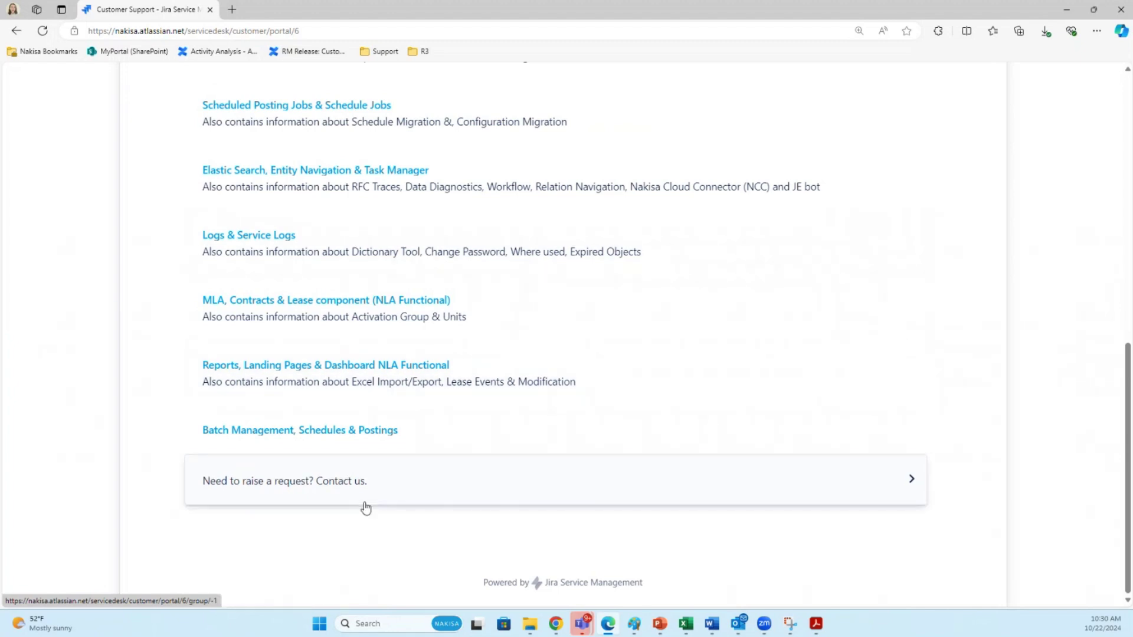
{"action": "left_click", "coordinate": [399, 494]}
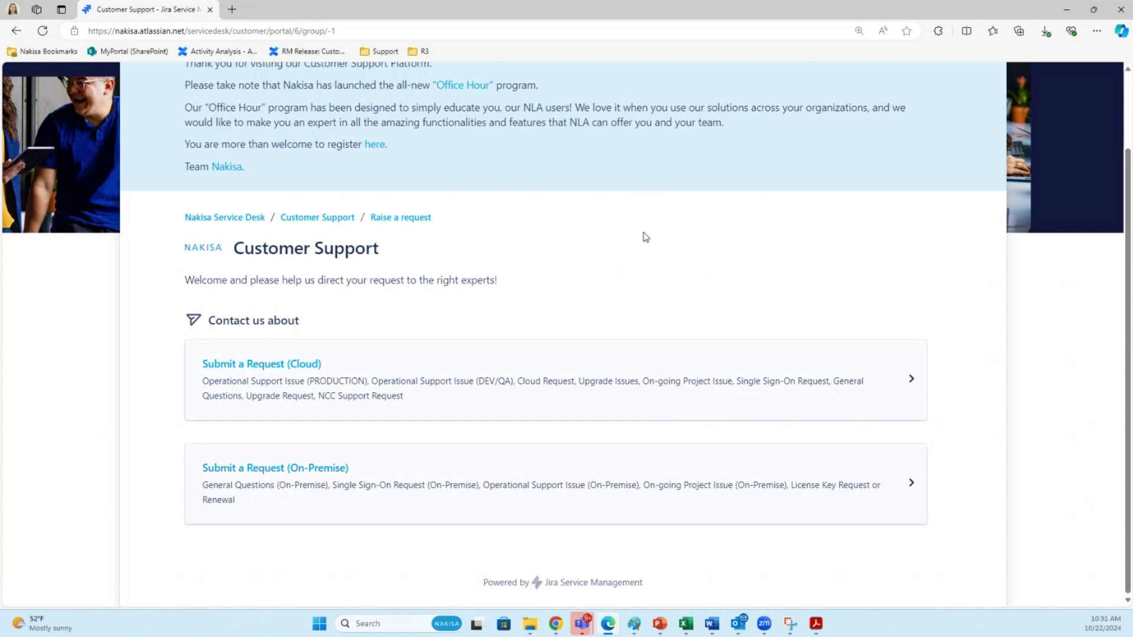
Step: Start a cloud request of the type Operational Support Issue (PRODUCTION)
{"action": "left_click", "coordinate": [425, 374]}
{"action": "scroll", "coordinate": [598, 351], "scroll_direction": "down", "scroll_amount": 2}
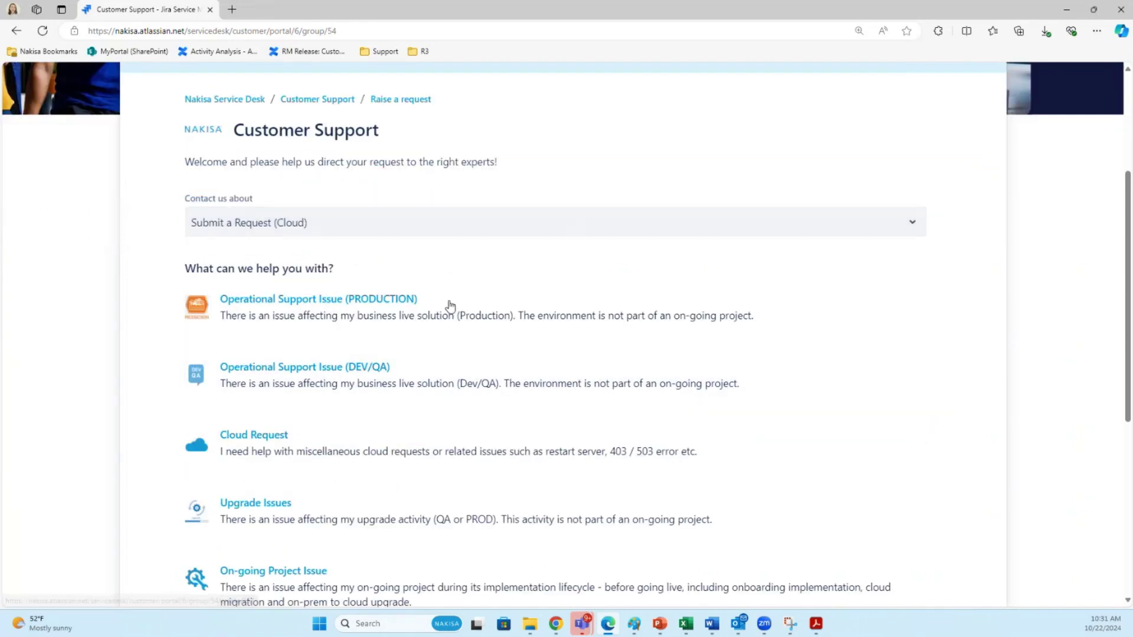
{"action": "scroll", "coordinate": [448, 310], "scroll_direction": "down", "scroll_amount": 2}
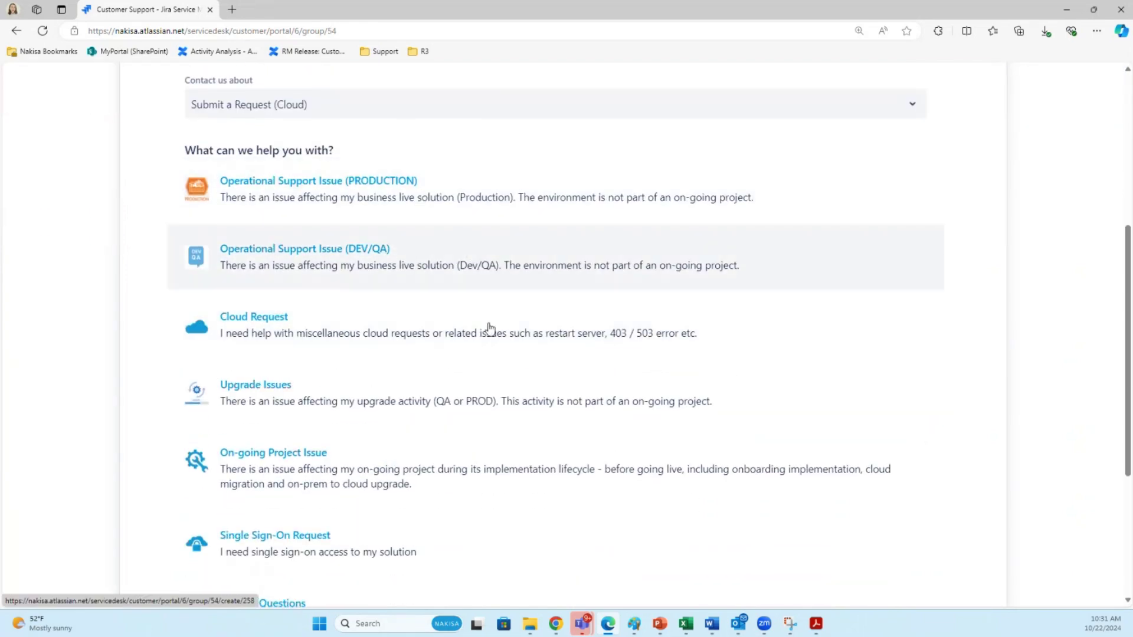
{"action": "scroll", "coordinate": [311, 498], "scroll_direction": "down", "scroll_amount": 4}
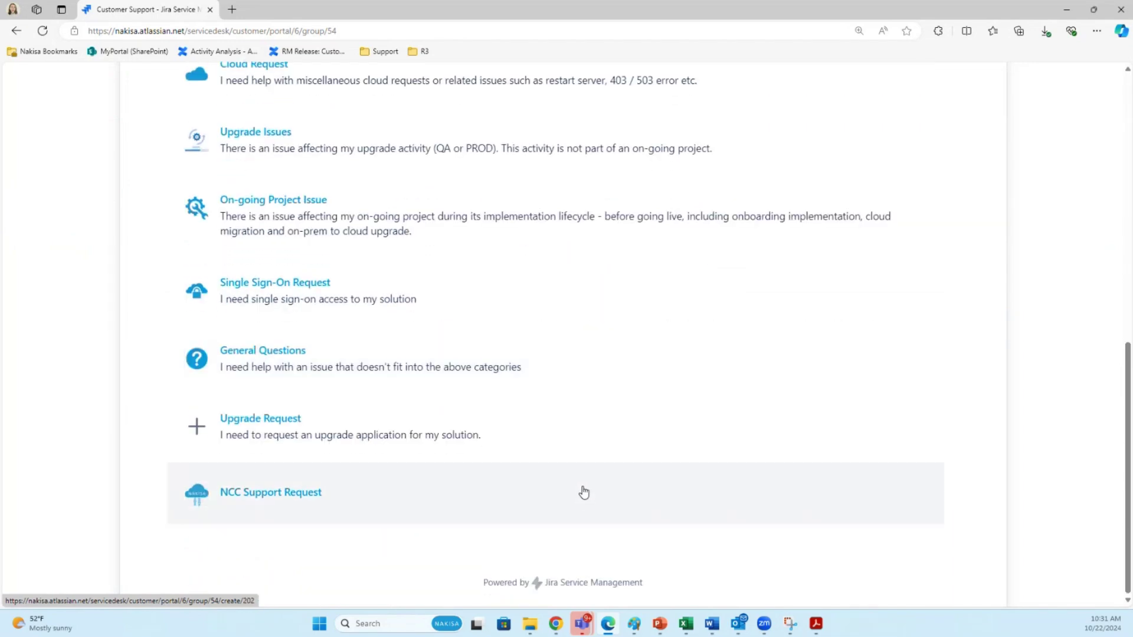
{"action": "scroll", "coordinate": [582, 491], "scroll_direction": "up", "scroll_amount": 9}
{"action": "scroll", "coordinate": [380, 472], "scroll_direction": "down", "scroll_amount": 1}
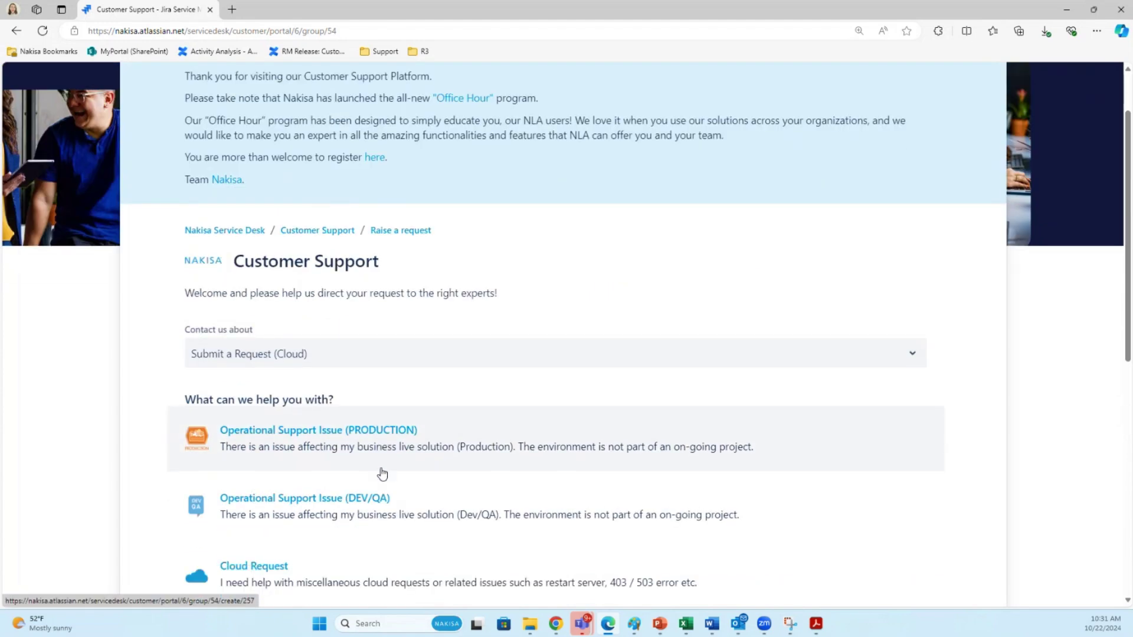
{"action": "left_click", "coordinate": [329, 405]}
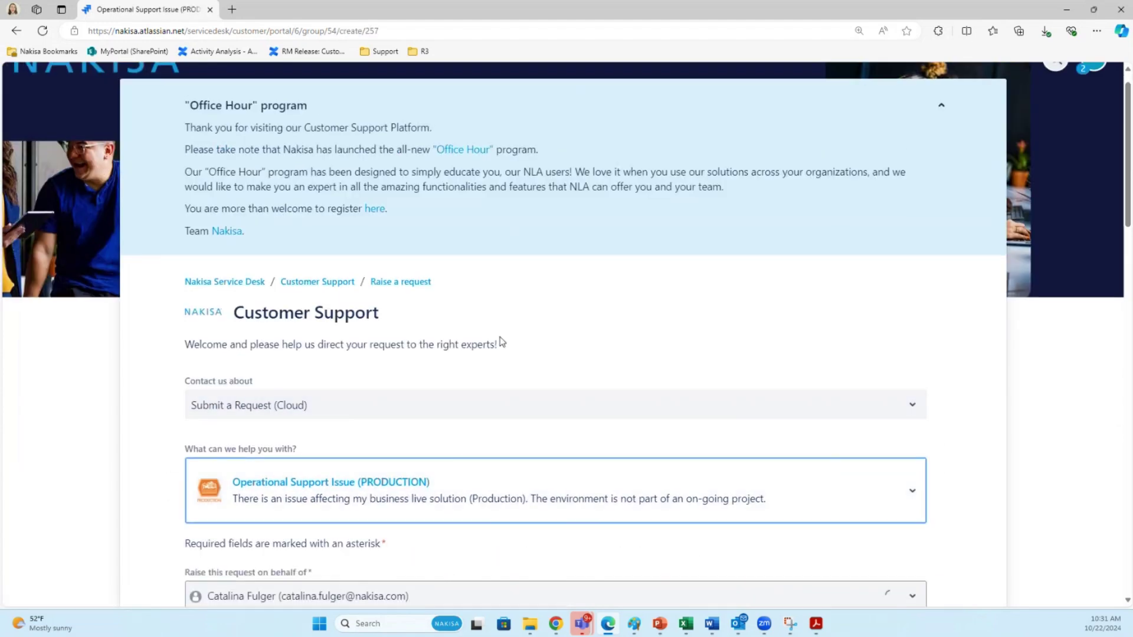
Step: Review the production support issue form's fields from the requester down to Description
{"action": "scroll", "coordinate": [500, 342], "scroll_direction": "down", "scroll_amount": 4}
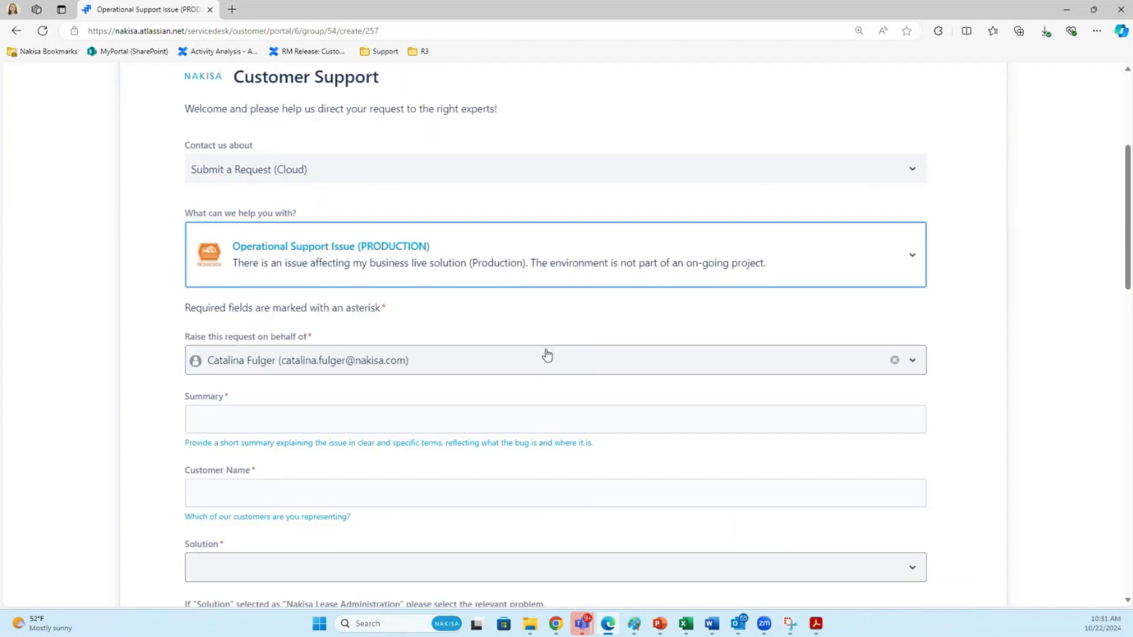
{"action": "scroll", "coordinate": [547, 354], "scroll_direction": "down", "scroll_amount": 1}
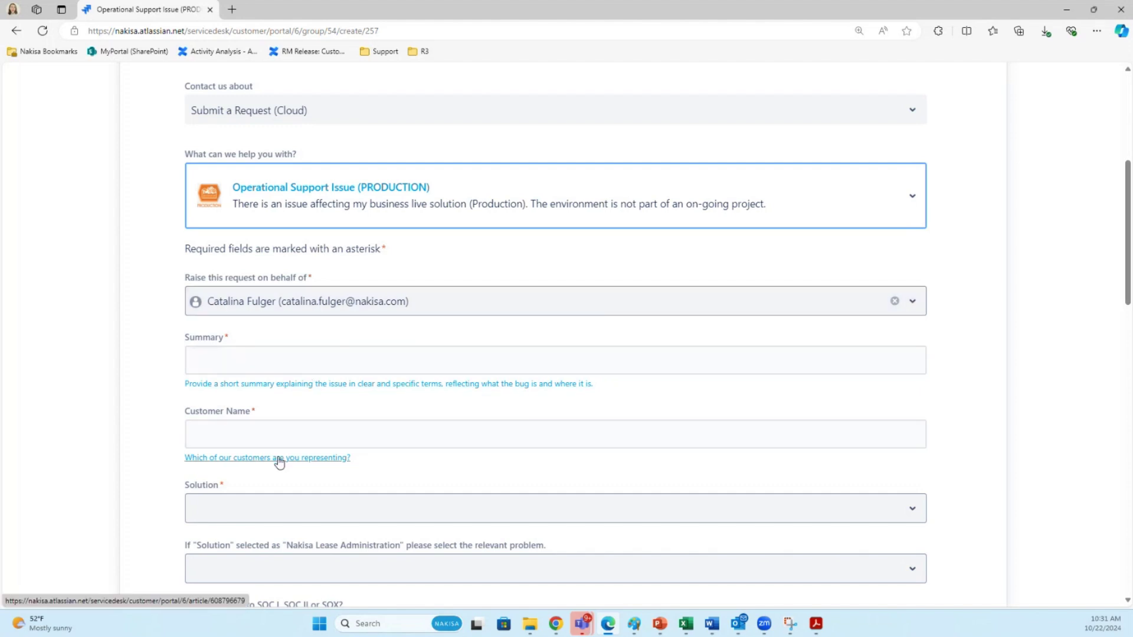
{"action": "scroll", "coordinate": [431, 435], "scroll_direction": "down", "scroll_amount": 2}
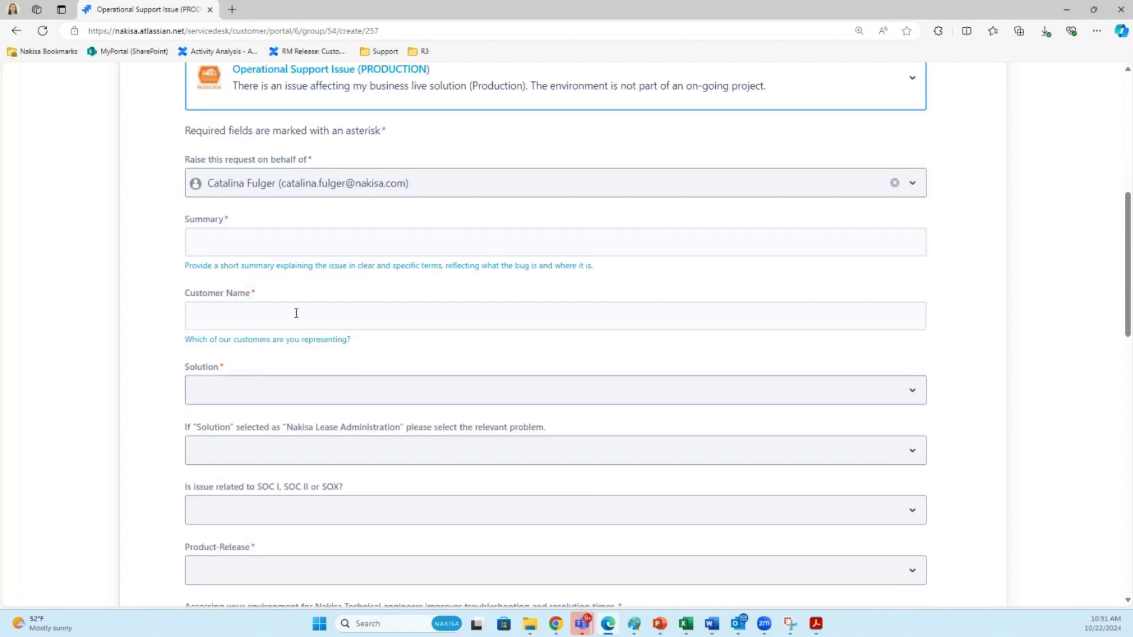
{"action": "scroll", "coordinate": [366, 418], "scroll_direction": "down", "scroll_amount": 3}
{"action": "scroll", "coordinate": [366, 419], "scroll_direction": "down", "scroll_amount": 5}
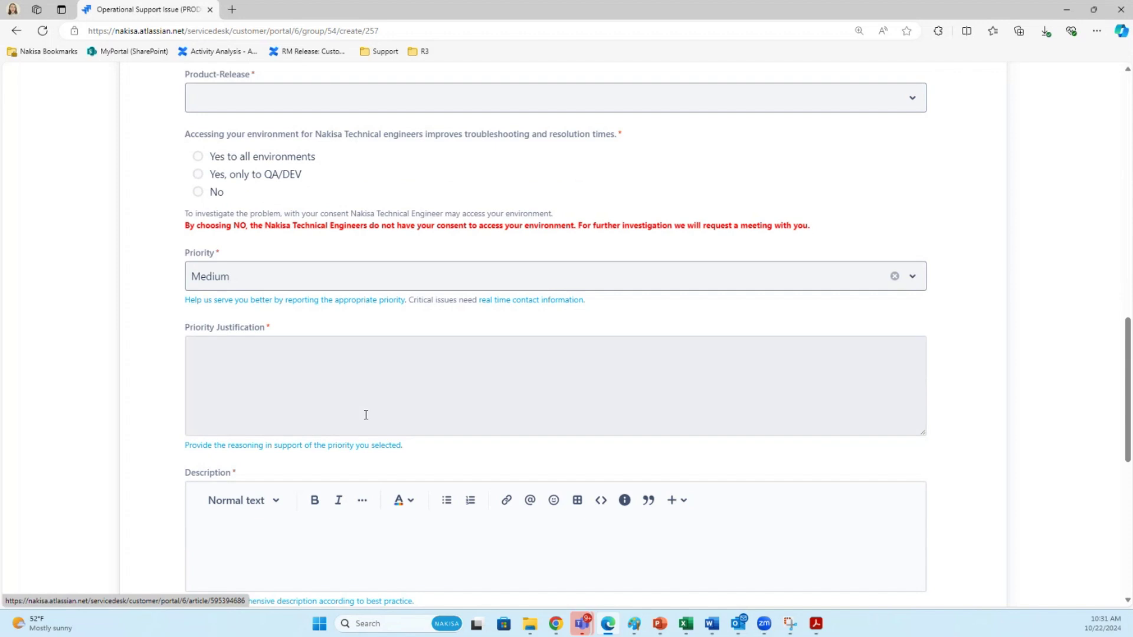
{"action": "scroll", "coordinate": [366, 416], "scroll_direction": "up", "scroll_amount": 7}
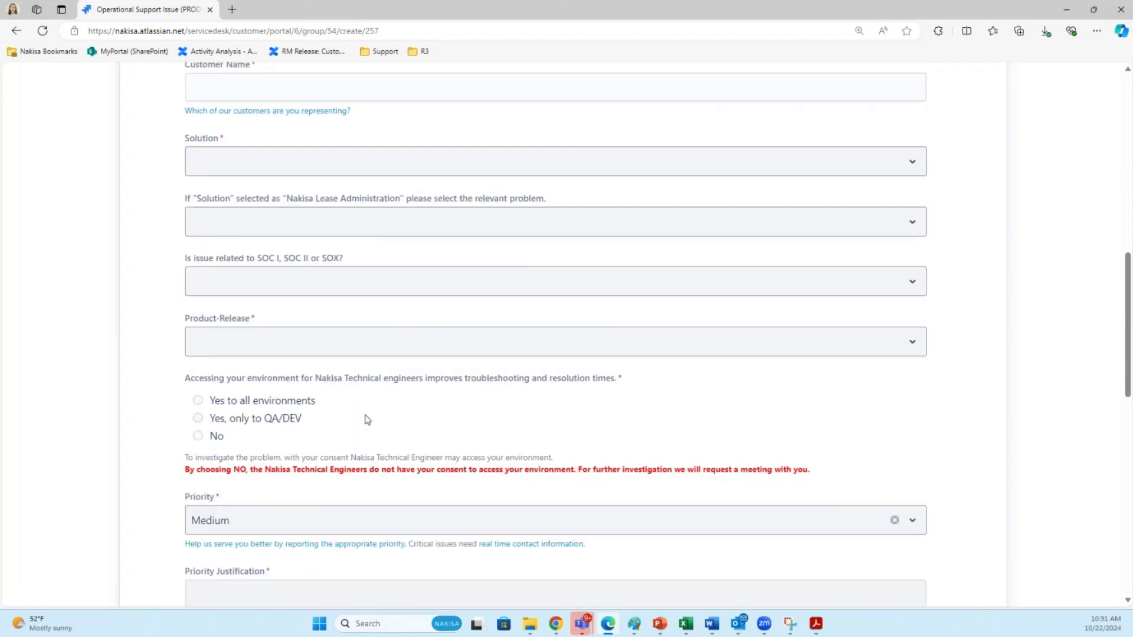
{"action": "scroll", "coordinate": [366, 419], "scroll_direction": "up", "scroll_amount": 2}
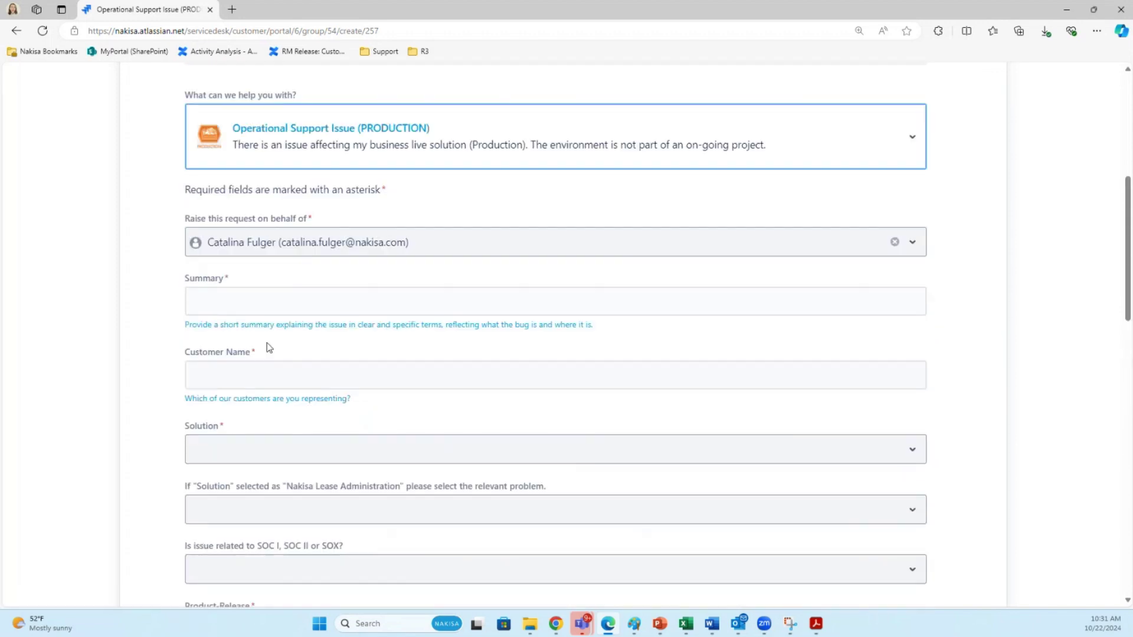
Step: Enter "Issue with posting accrual transaction" as the request's Summary
{"action": "left_click", "coordinate": [253, 298]}
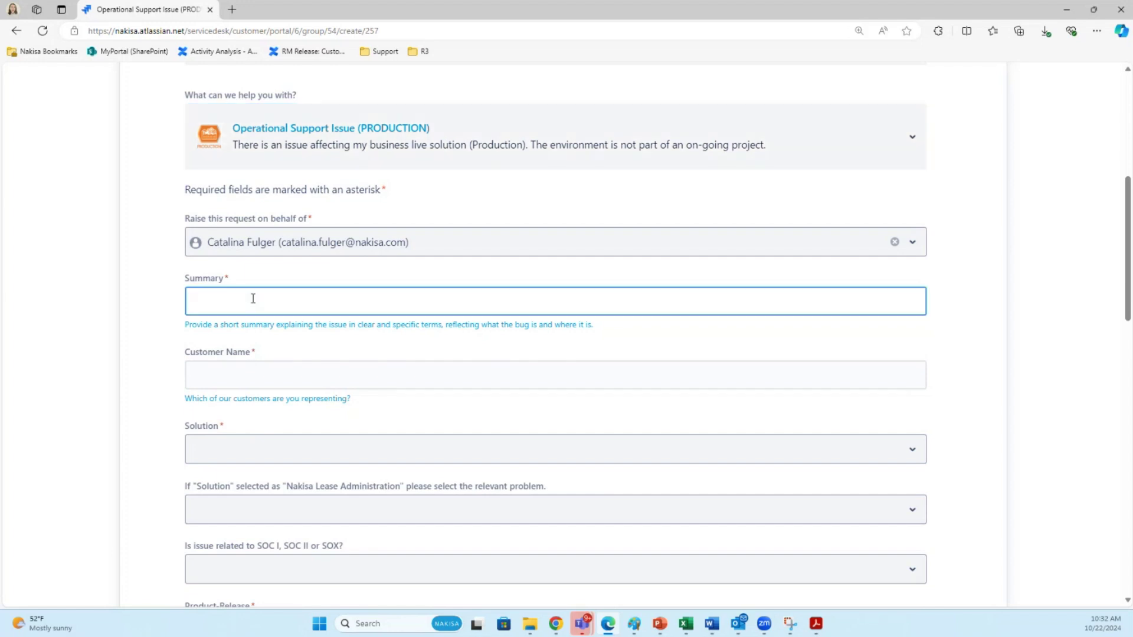
{"action": "type", "text": "Issue with posting accrual t"}
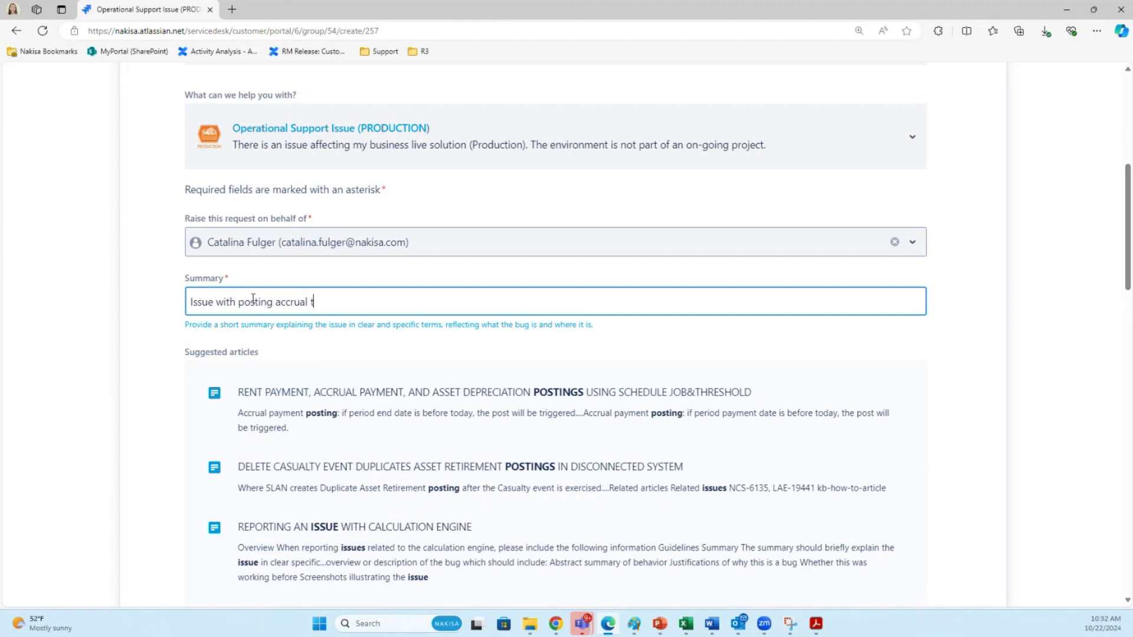
{"action": "type", "text": "rans"}
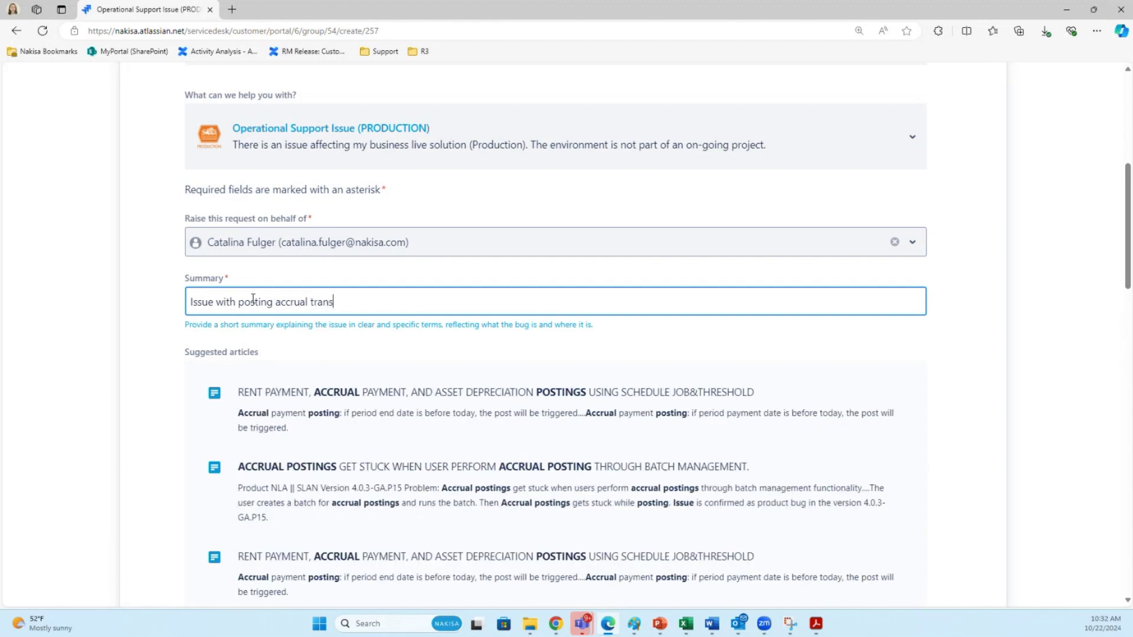
{"action": "type", "text": "action"}
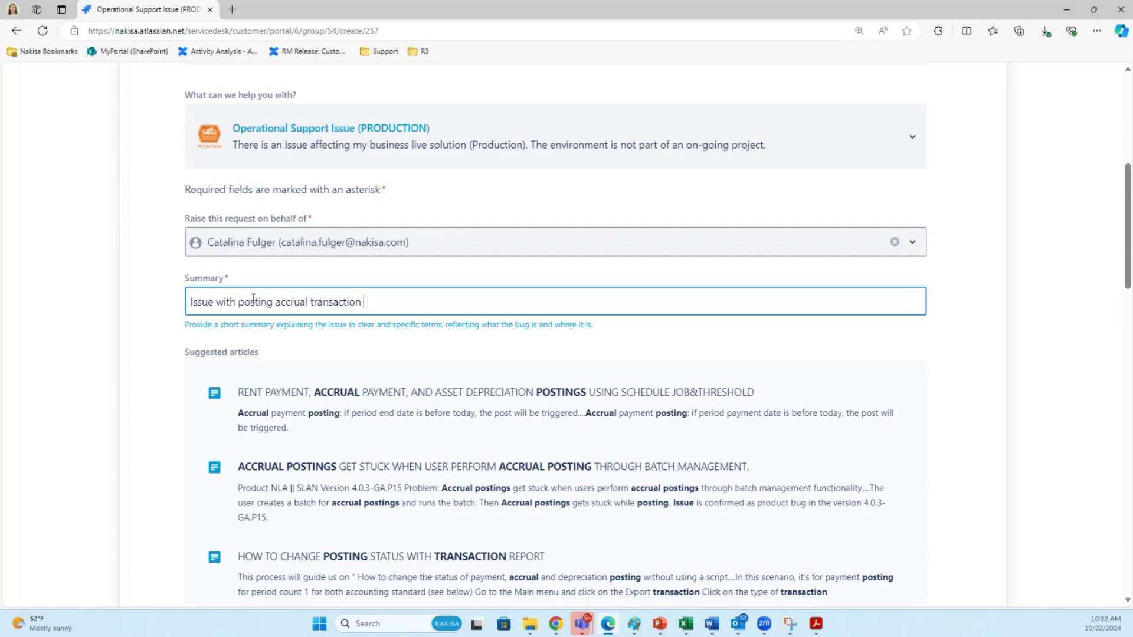
Step: Fill in the Customer Name below the suggested articles as "ABC Inc."
{"action": "scroll", "coordinate": [374, 362], "scroll_direction": "down", "scroll_amount": 4}
{"action": "left_click", "coordinate": [296, 441]}
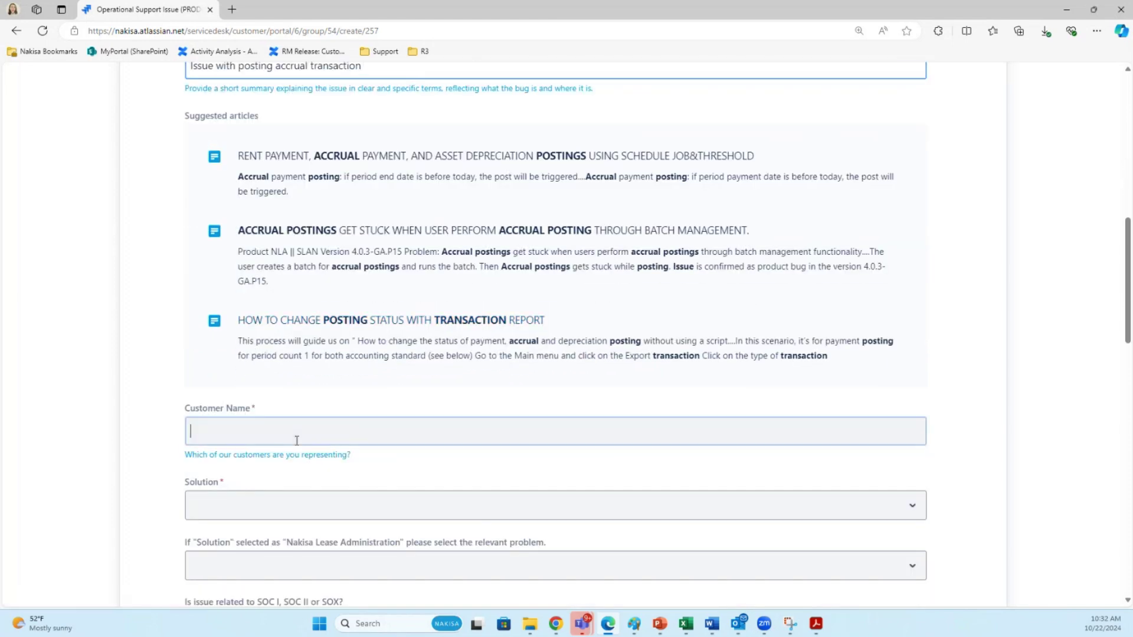
{"action": "type", "text": "ABC Inc."}
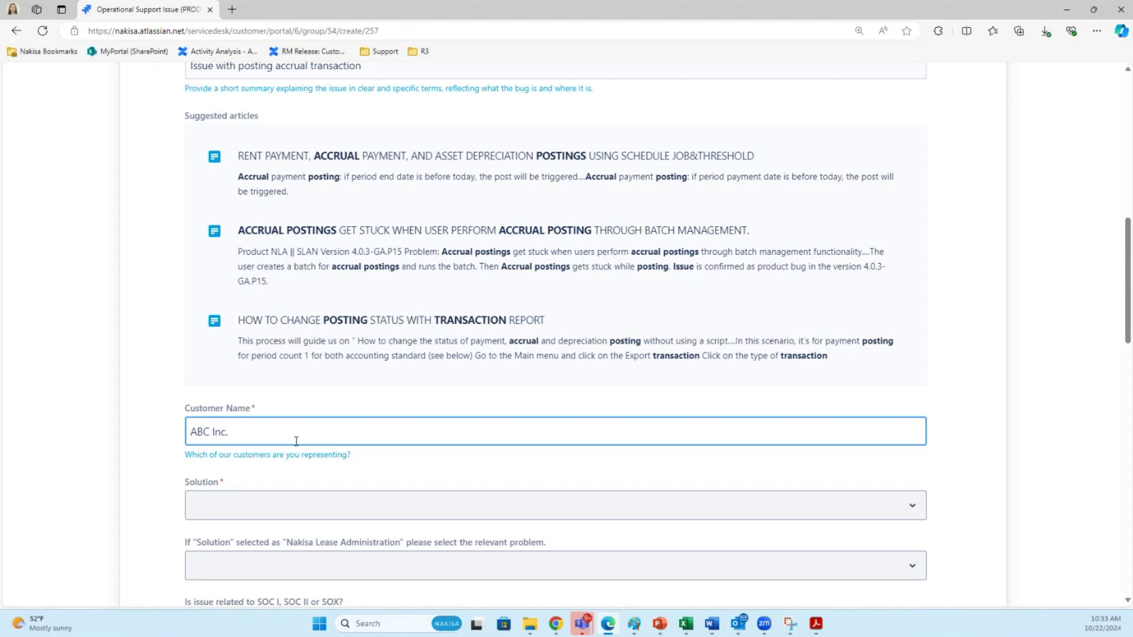
Step: Set the request's Solution to Nakisa Lease Administration
{"action": "scroll", "coordinate": [296, 442], "scroll_direction": "down", "scroll_amount": 2}
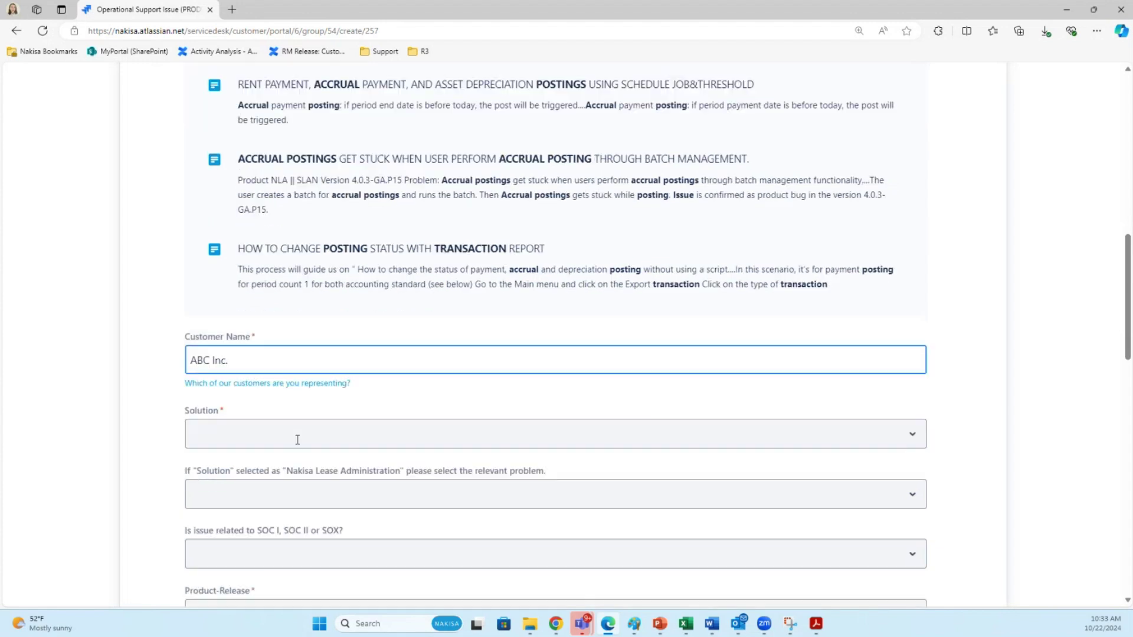
{"action": "scroll", "coordinate": [325, 392], "scroll_direction": "down", "scroll_amount": 1}
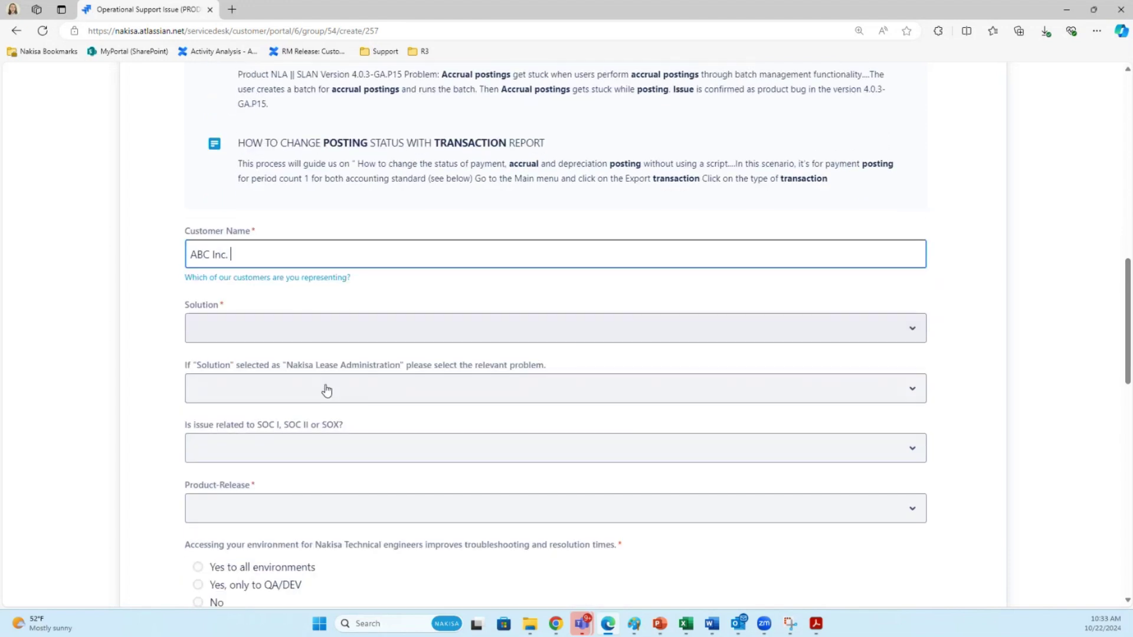
{"action": "left_click", "coordinate": [390, 335]}
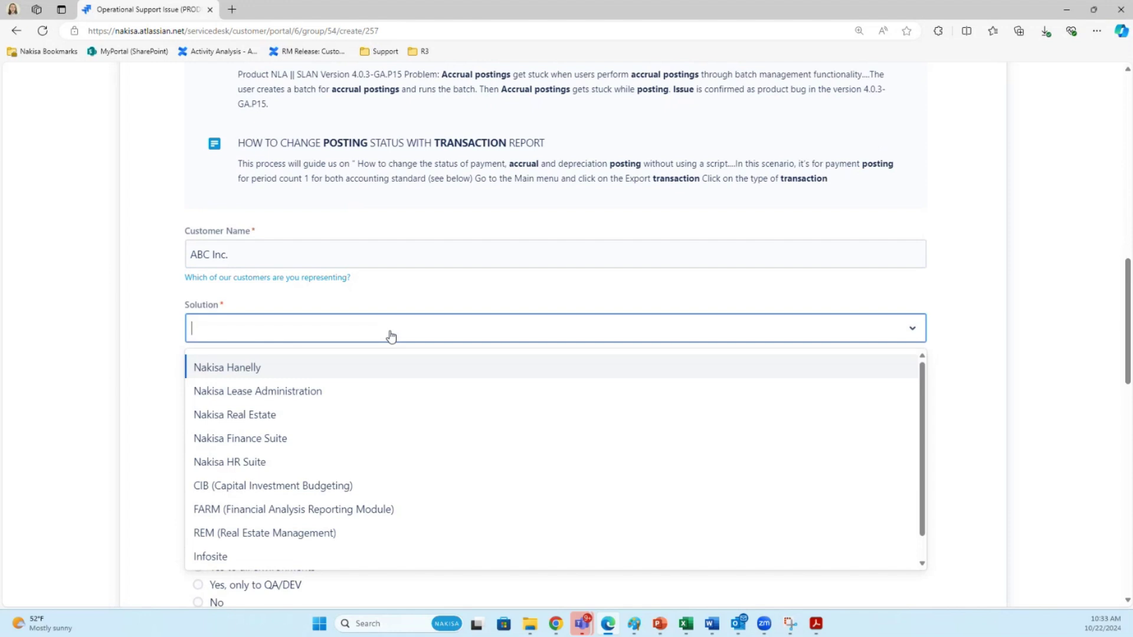
{"action": "scroll", "coordinate": [440, 441], "scroll_direction": "down", "scroll_amount": 1}
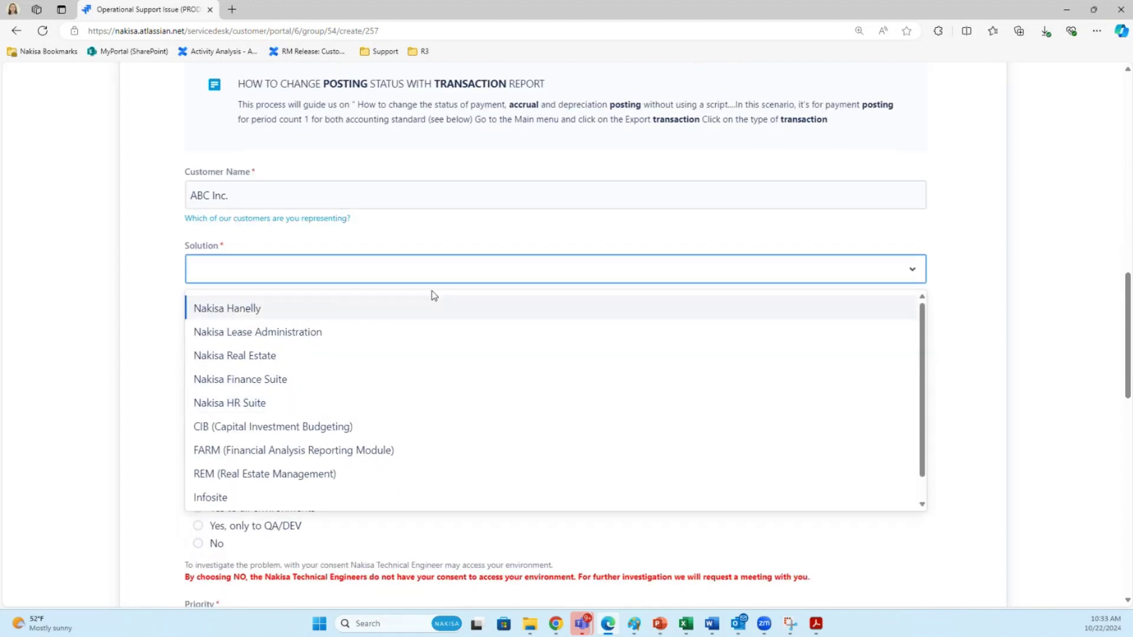
{"action": "left_click", "coordinate": [362, 338]}
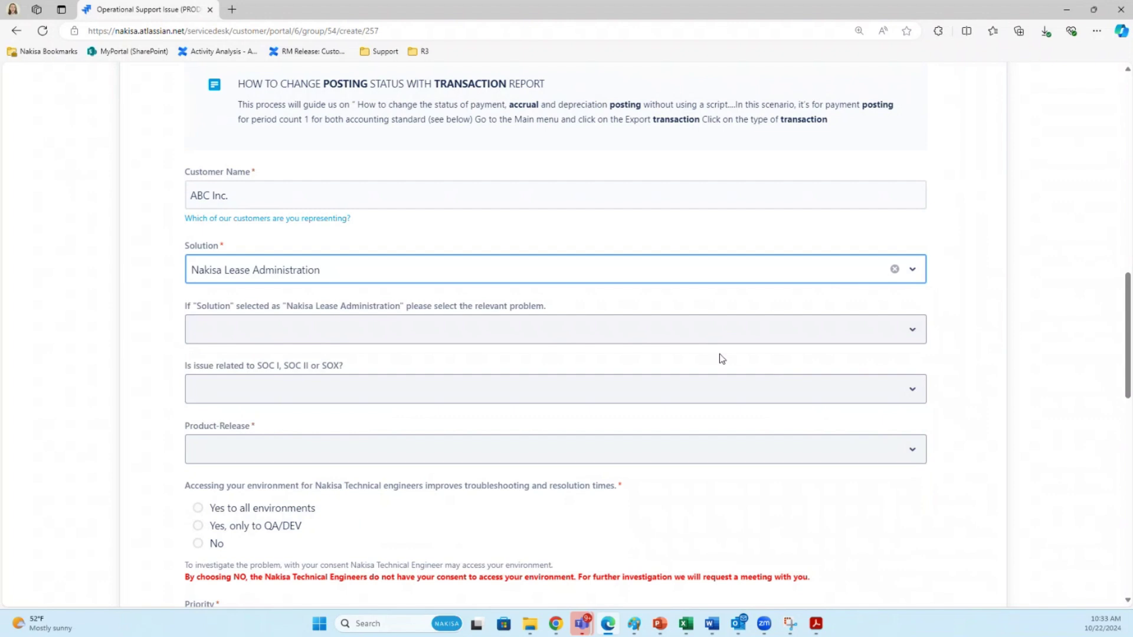
Step: Choose "Generating Postings or Reversals Documents" as the relevant problem for the Nakisa Lease Administration solution
{"action": "left_click", "coordinate": [731, 337]}
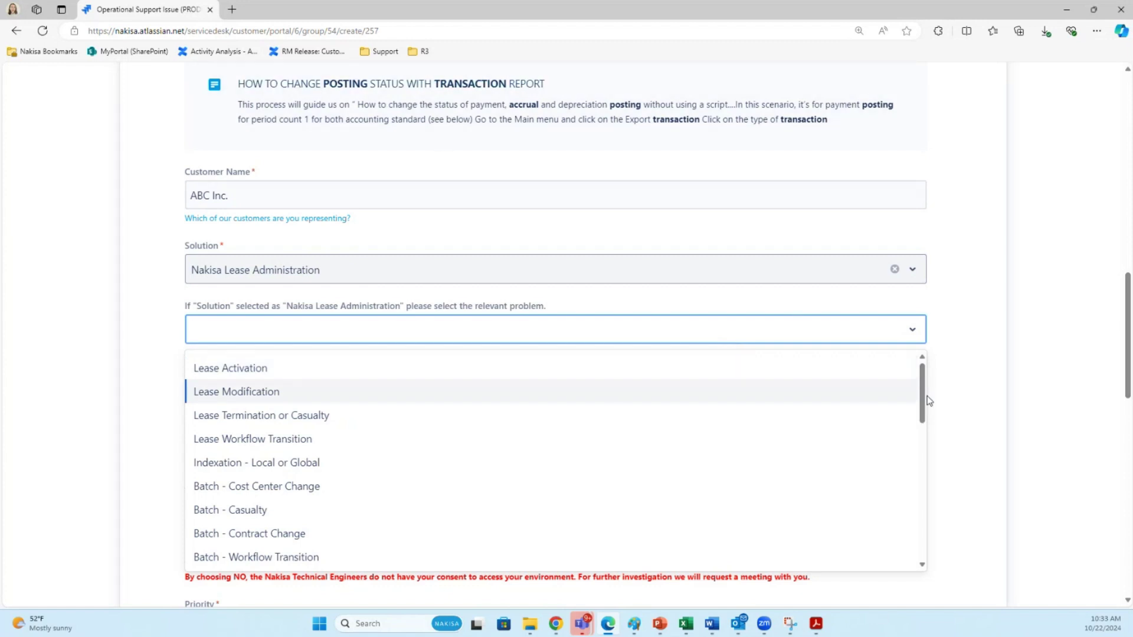
{"action": "left_click_drag", "start_coordinate": [922, 392], "coordinate": [918, 474]}
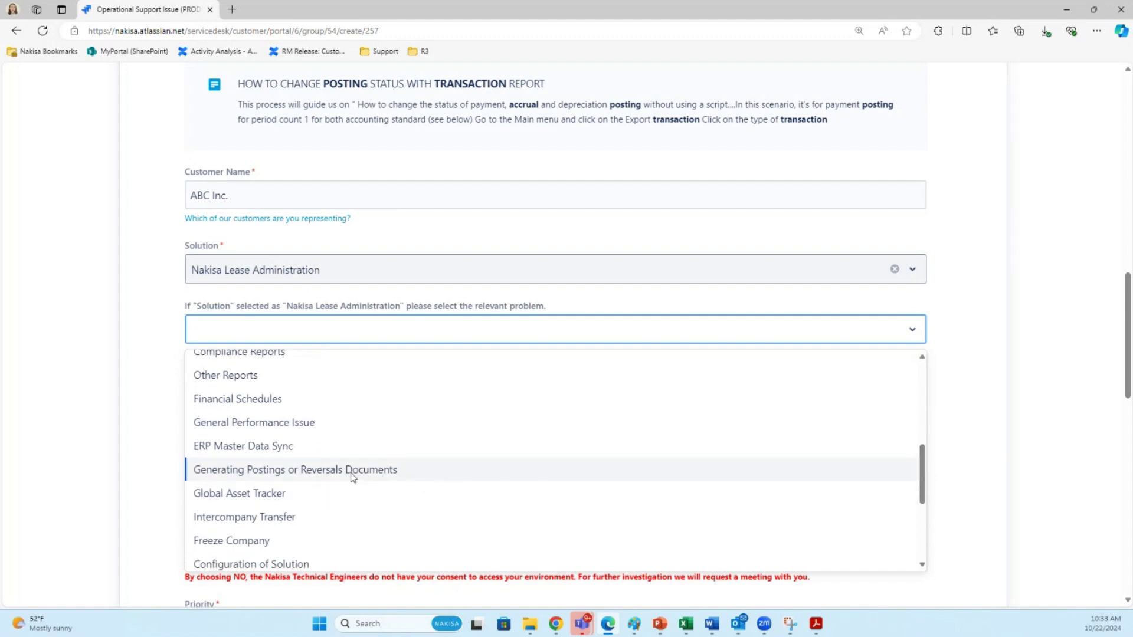
{"action": "mouse_move", "coordinate": [922, 470]}
{"action": "left_mouse_down"}
{"action": "mouse_move", "coordinate": [926, 387]}
{"action": "mouse_move", "coordinate": [926, 469]}
{"action": "left_mouse_up"}
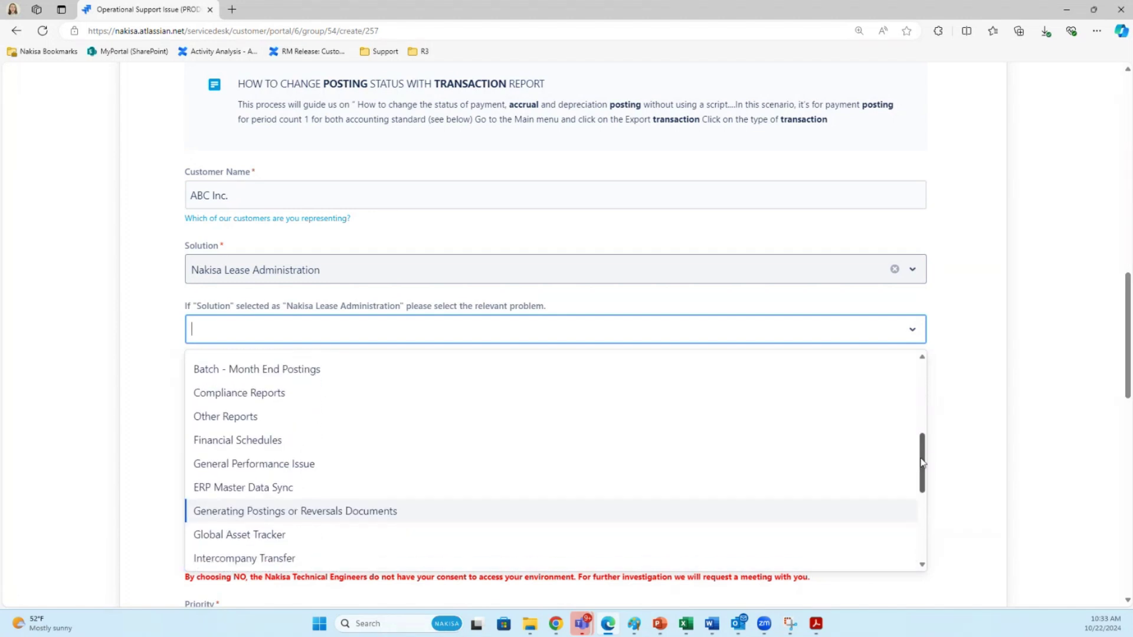
{"action": "left_click", "coordinate": [561, 511]}
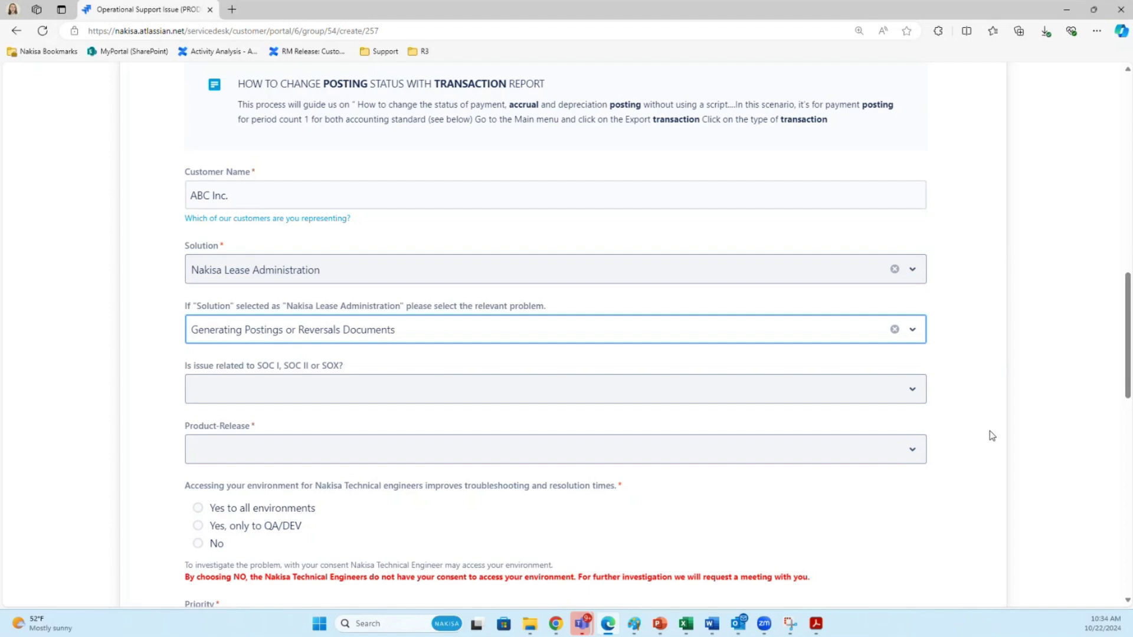
Step: Answer No to whether the issue is related to SOC I, SOC II or SOX
{"action": "left_click", "coordinate": [410, 400]}
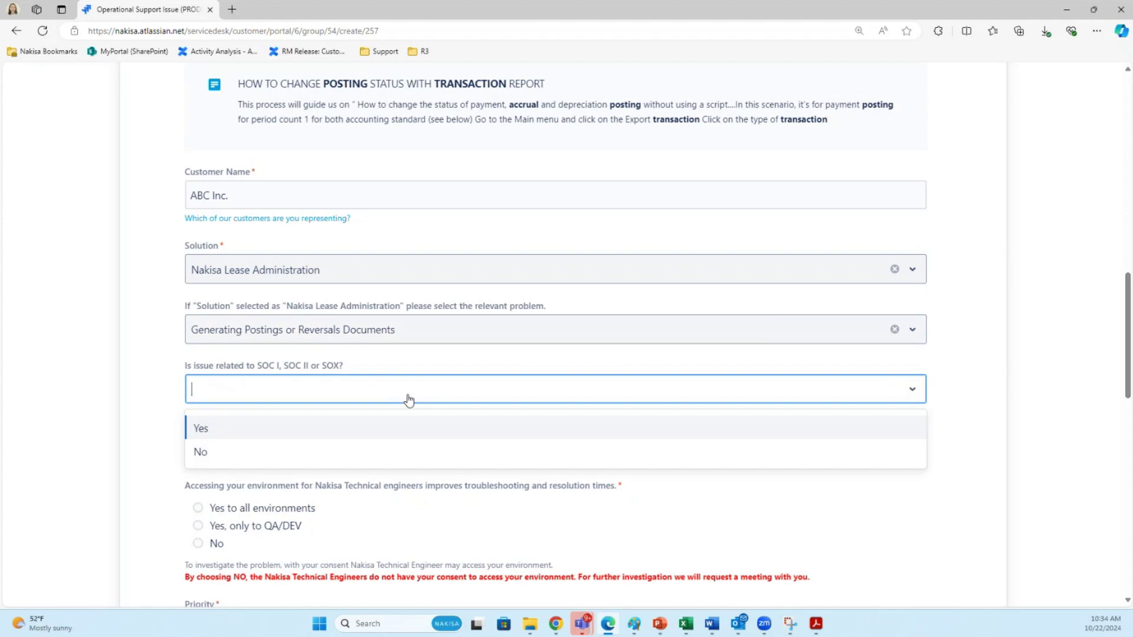
{"action": "left_click", "coordinate": [267, 453]}
{"action": "scroll", "coordinate": [957, 416], "scroll_direction": "down", "scroll_amount": 3}
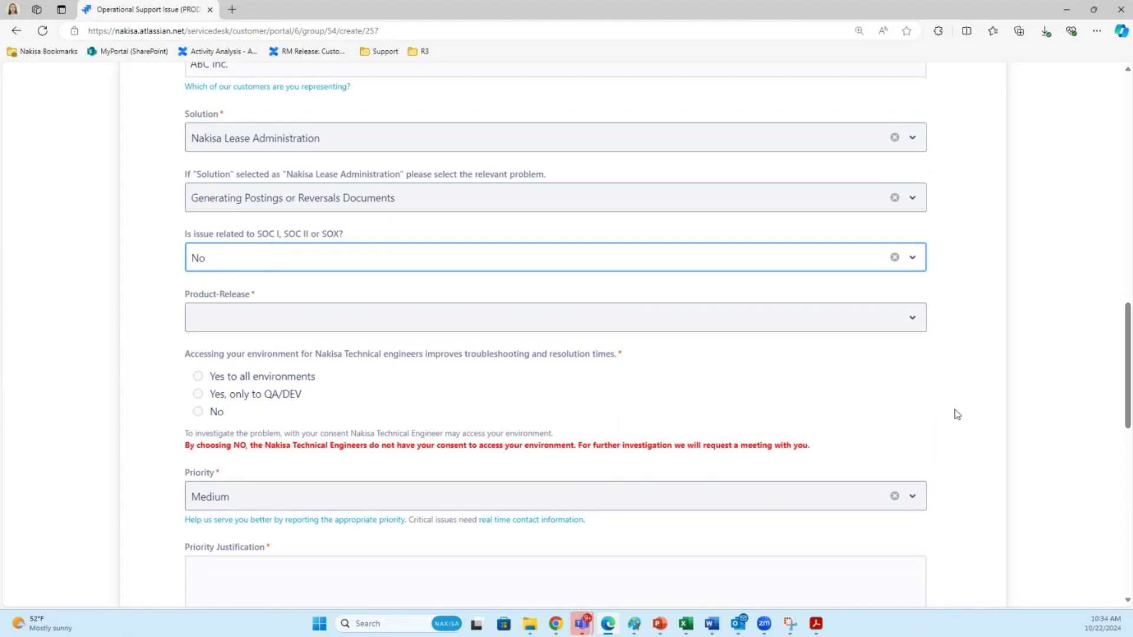
Step: Look through the available Product-Release options, filtering the list by 2024, and leave the field empty
{"action": "scroll", "coordinate": [957, 414], "scroll_direction": "down", "scroll_amount": 1}
{"action": "left_click", "coordinate": [893, 280]}
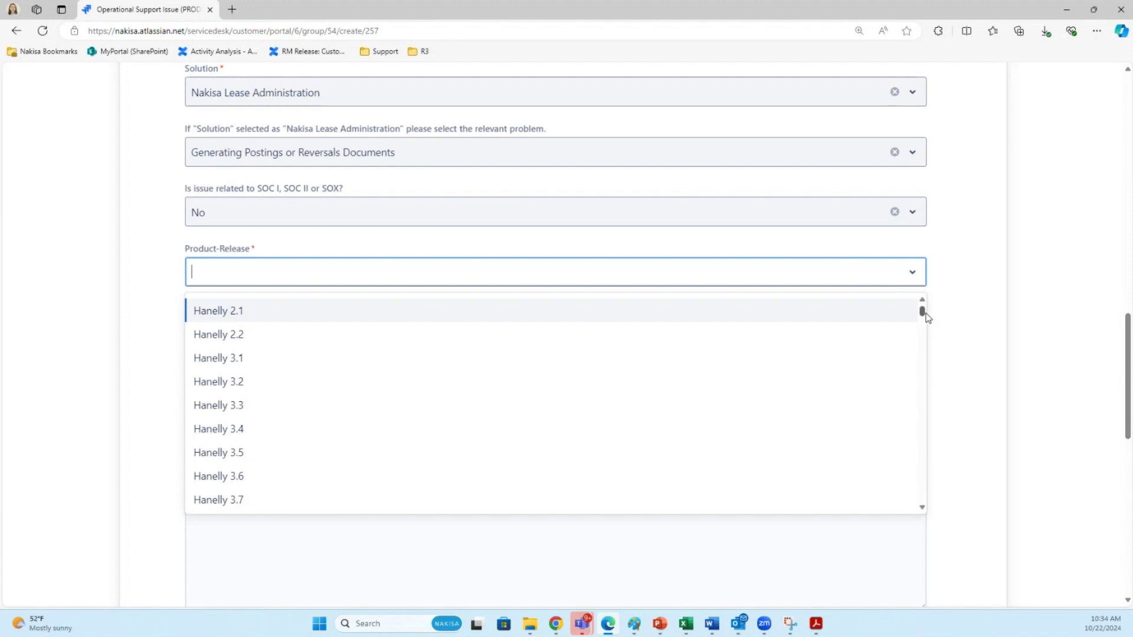
{"action": "scroll", "coordinate": [923, 315], "scroll_direction": "down", "scroll_amount": 2}
{"action": "scroll", "coordinate": [923, 307], "scroll_direction": "up", "scroll_amount": 2}
{"action": "type", "text": "2024"}
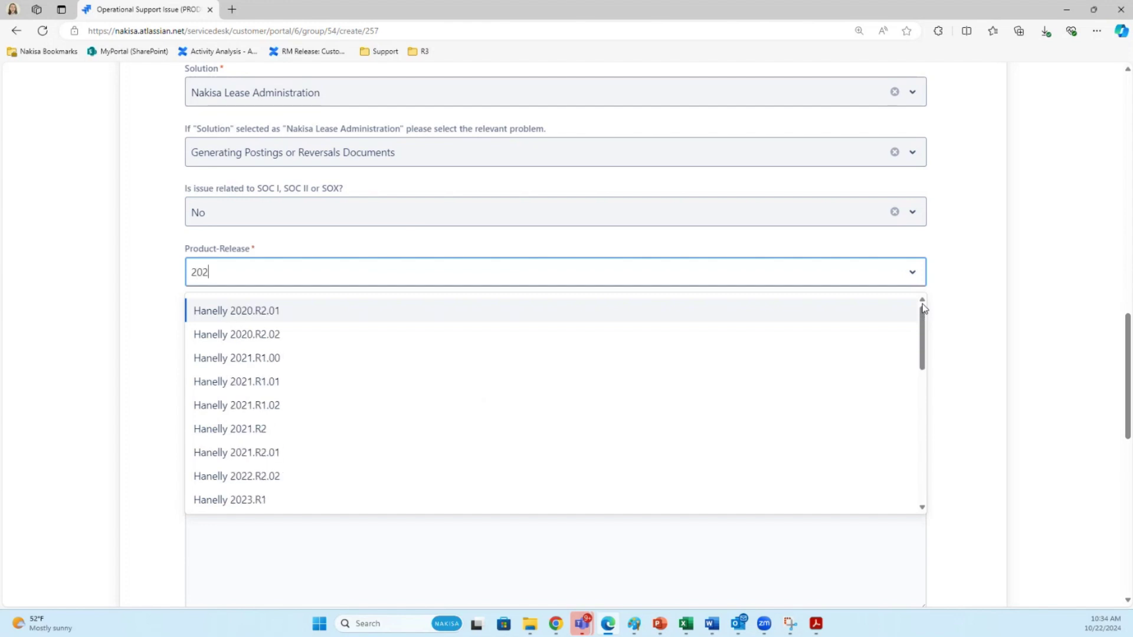
{"action": "key", "text": "BackSpace"}
{"action": "key", "text": "BackSpace"}
{"action": "key", "text": "BackSpace"}
{"action": "key", "text": "BackSpace"}
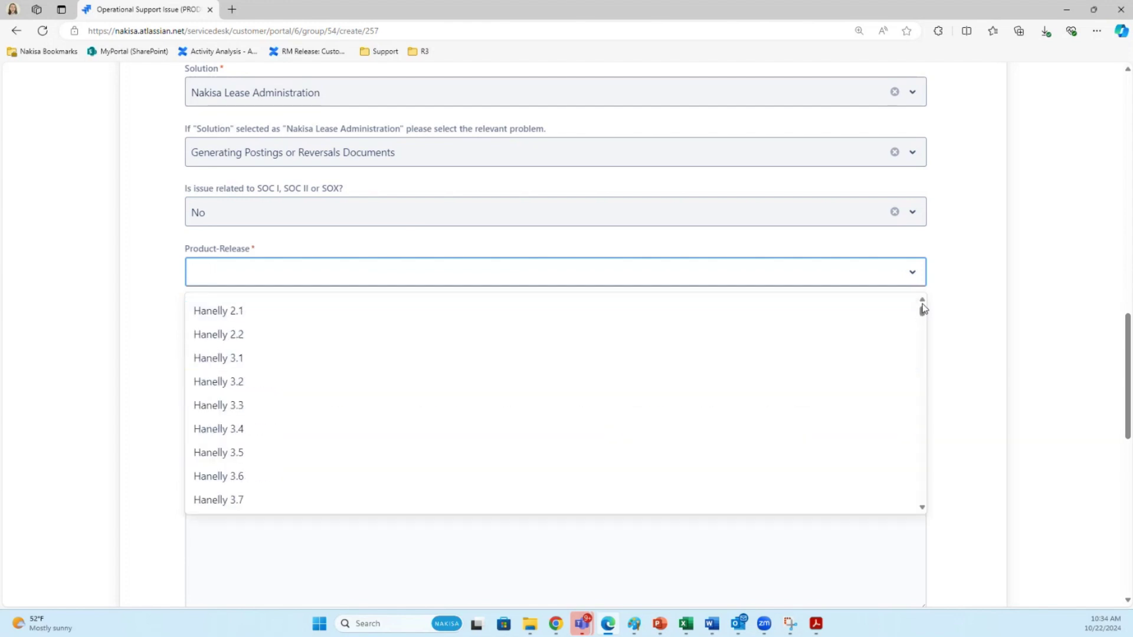
{"action": "left_click", "coordinate": [966, 326]}
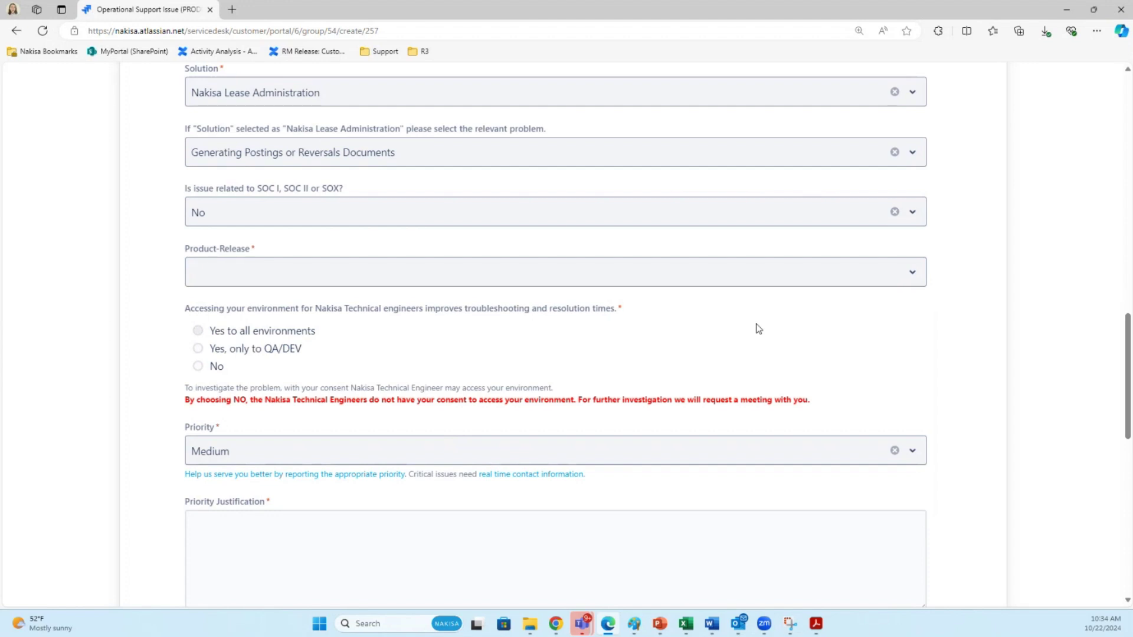
Step: Grant Nakisa Technical engineers access with "Yes to all environments"
{"action": "scroll", "coordinate": [759, 329], "scroll_direction": "down", "scroll_amount": 1}
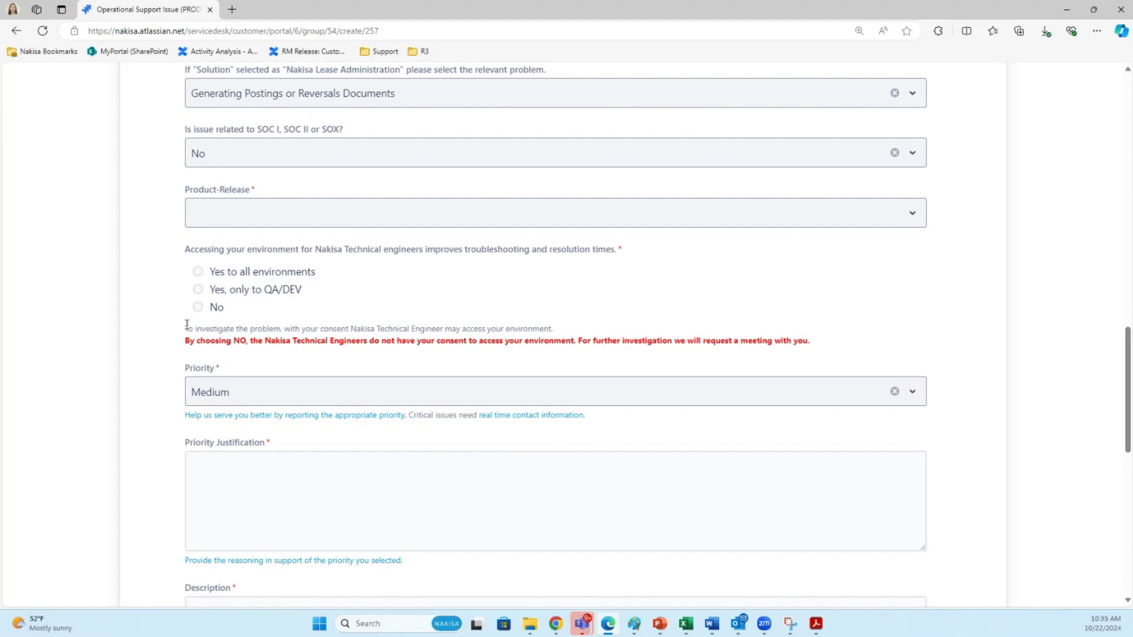
{"action": "left_click", "coordinate": [197, 273]}
Step: Read the linked guidance on reporting the appropriate priority, covering the criteria for each level, and return to the request form
{"action": "scroll", "coordinate": [480, 311], "scroll_direction": "down", "scroll_amount": 1}
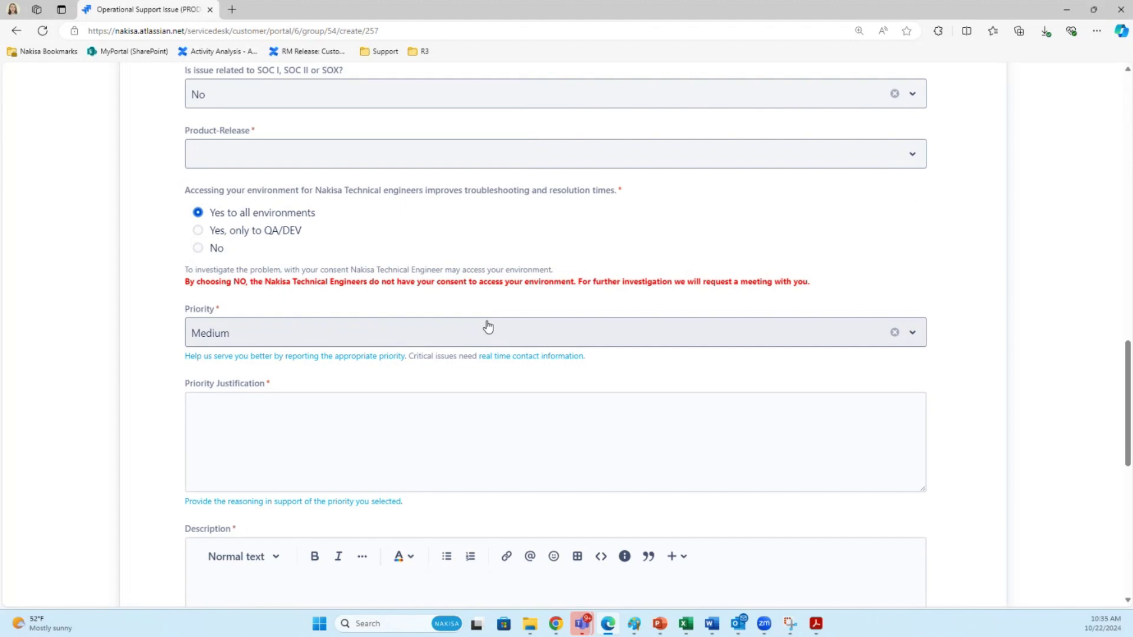
{"action": "left_click", "coordinate": [357, 357]}
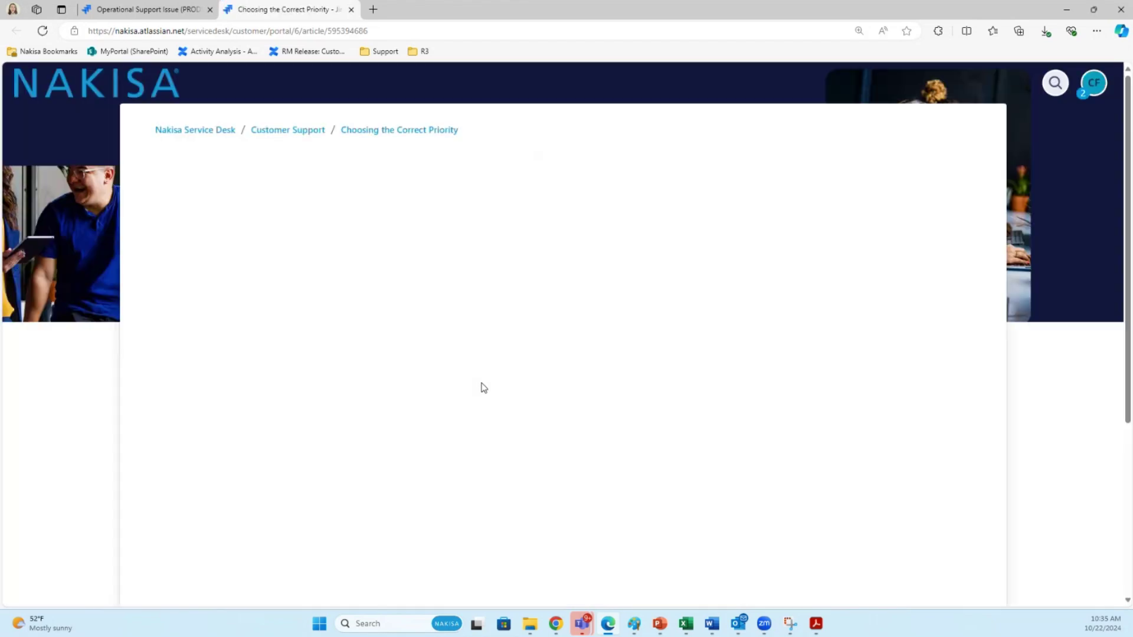
{"action": "scroll", "coordinate": [483, 388], "scroll_direction": "down", "scroll_amount": 2}
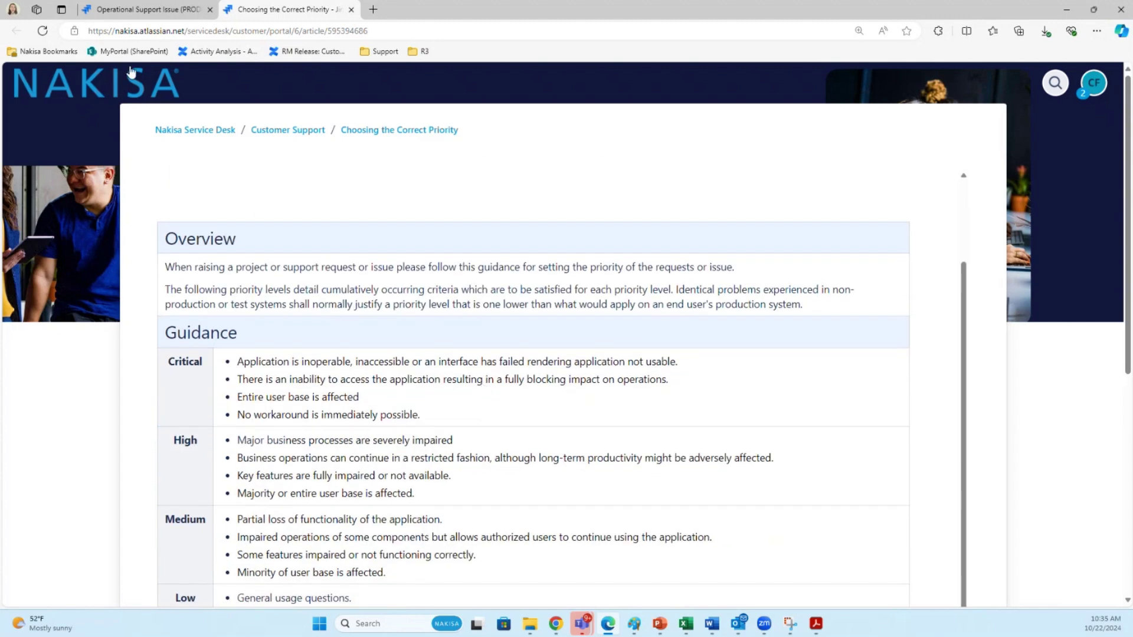
{"action": "left_click", "coordinate": [159, 19]}
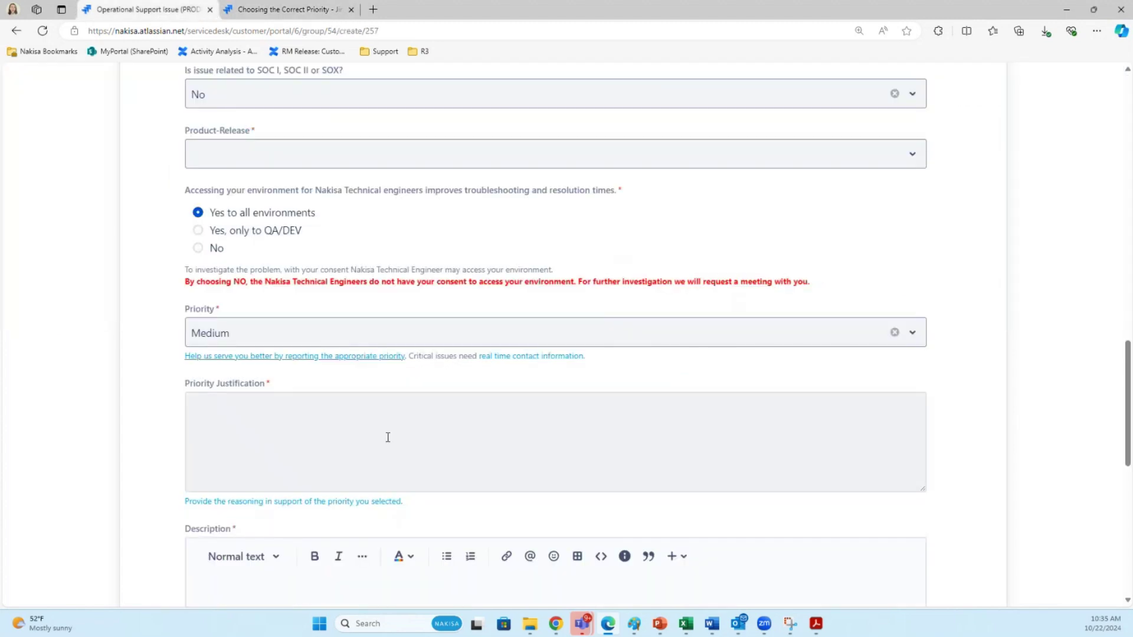
Step: Review the Priority Justification and Description fields and the answer options for "Was this working before?"
{"action": "scroll", "coordinate": [231, 360], "scroll_direction": "down", "scroll_amount": 1}
{"action": "scroll", "coordinate": [231, 360], "scroll_direction": "down", "scroll_amount": 1}
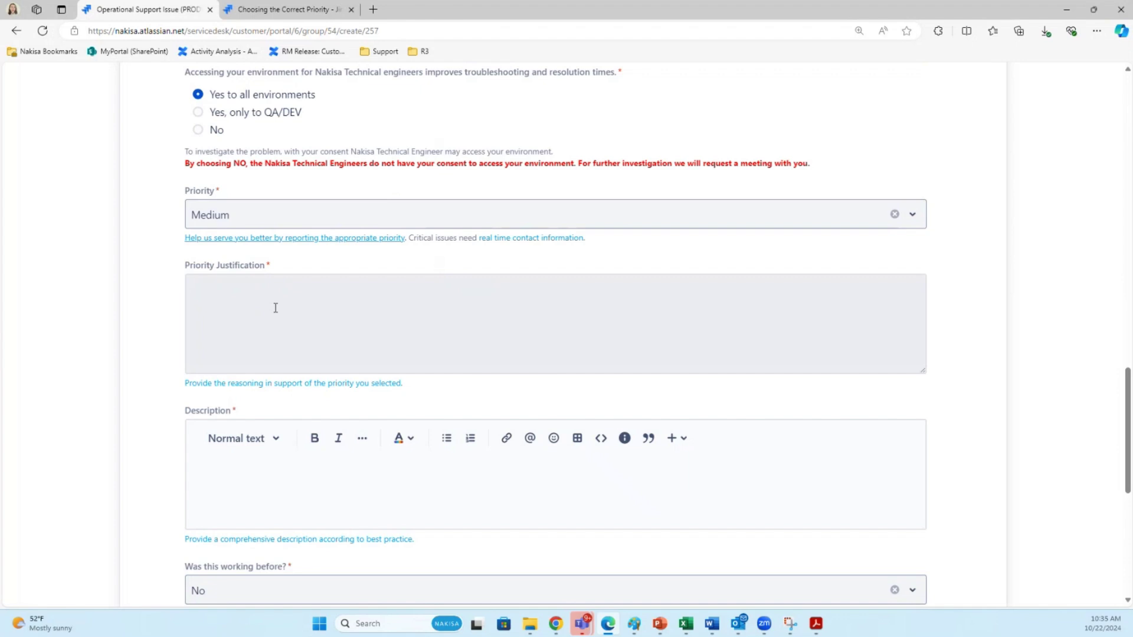
{"action": "scroll", "coordinate": [275, 308], "scroll_direction": "down", "scroll_amount": 4}
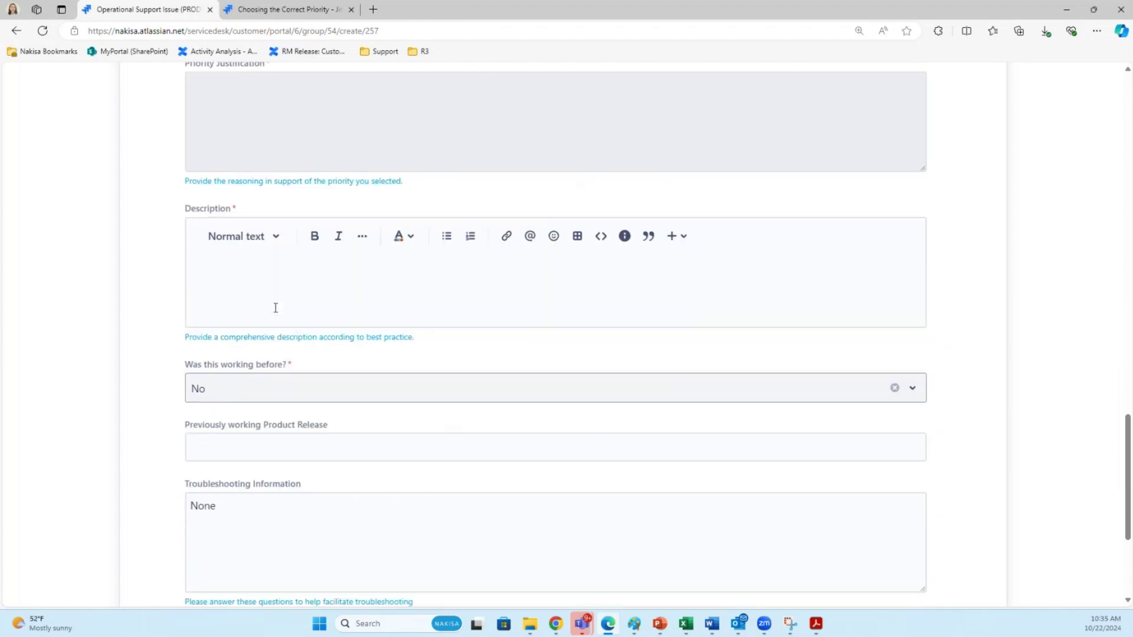
{"action": "left_click", "coordinate": [267, 251]}
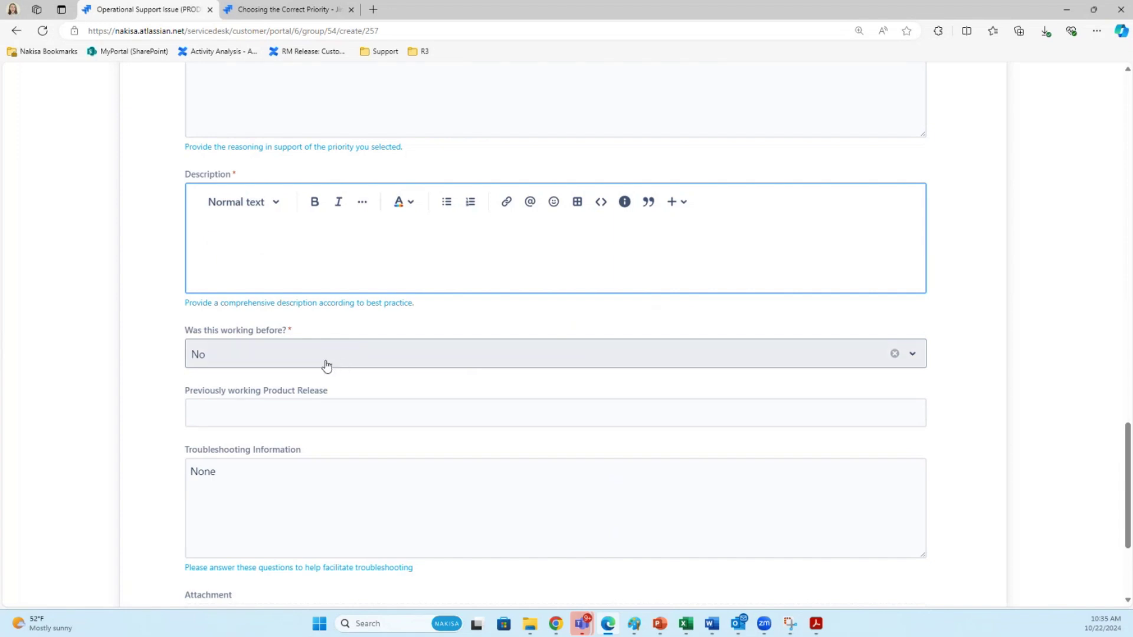
{"action": "left_click", "coordinate": [362, 361]}
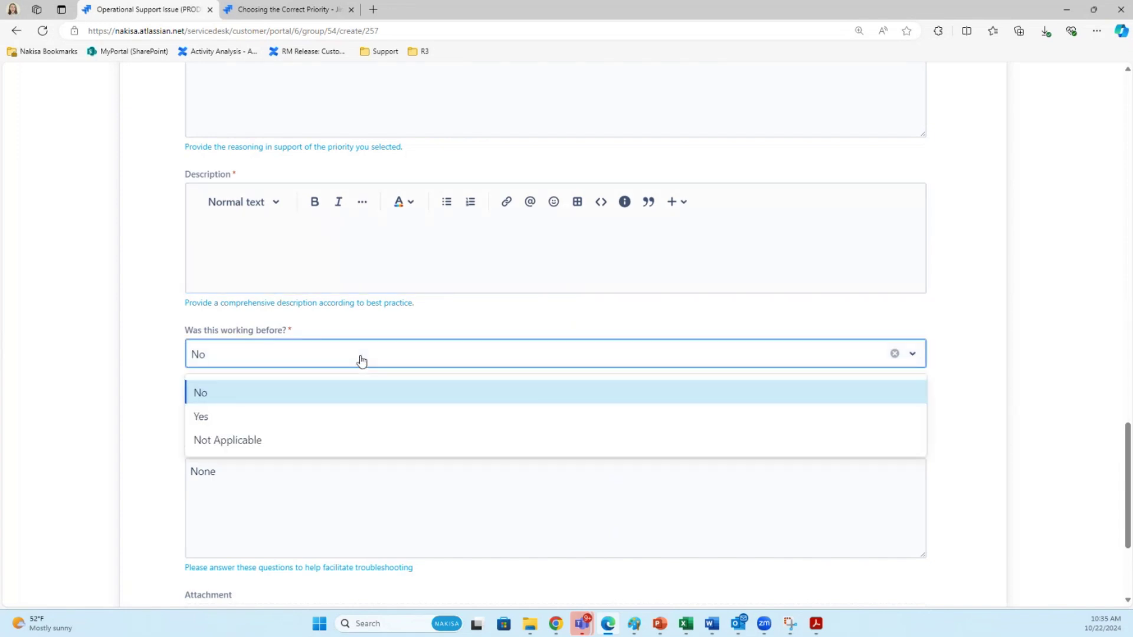
{"action": "left_click", "coordinate": [945, 317]}
Step: Examine the rest of the request form, including Previously working Product Release, Troubleshooting Information and the Attachment section
{"action": "scroll", "coordinate": [479, 357], "scroll_direction": "down", "scroll_amount": 2}
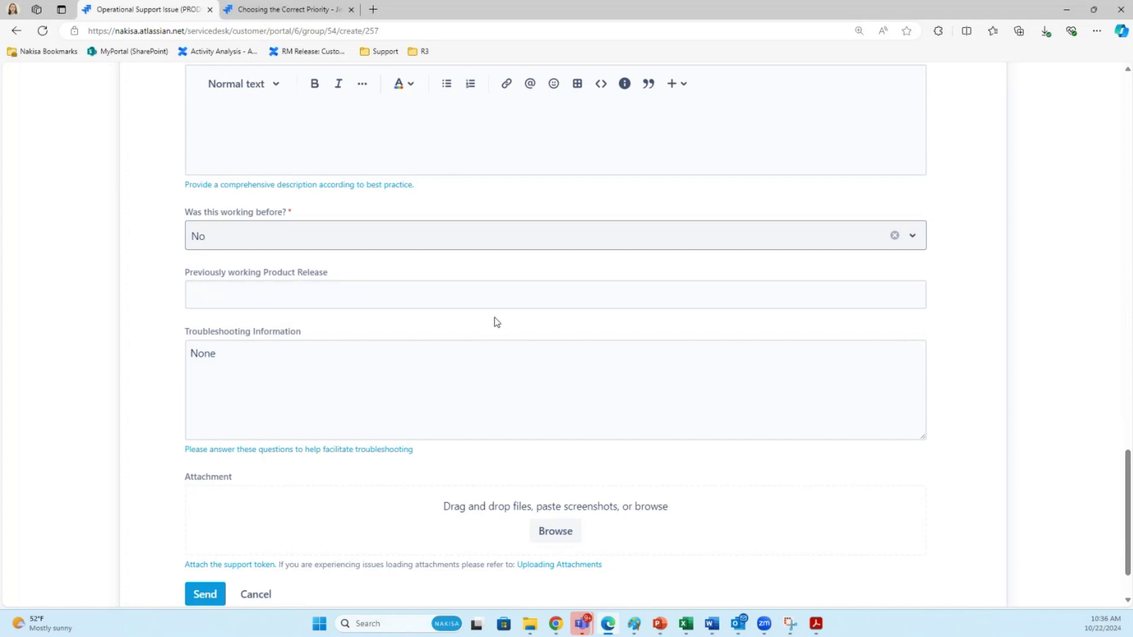
{"action": "scroll", "coordinate": [497, 321], "scroll_direction": "down", "scroll_amount": 1}
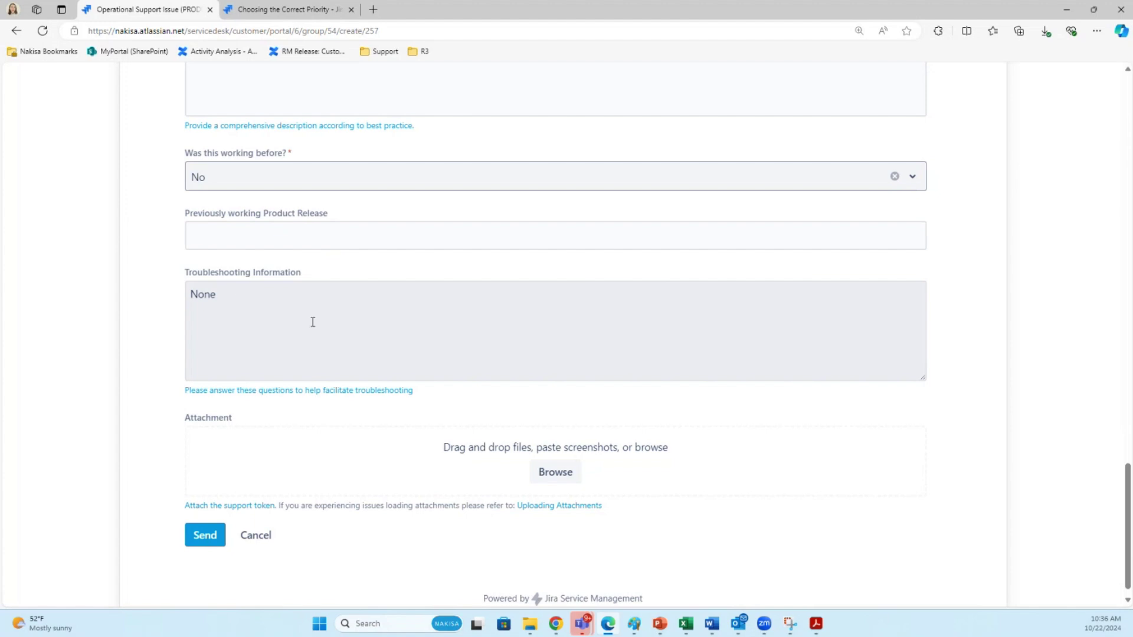
{"action": "scroll", "coordinate": [311, 321], "scroll_direction": "down", "scroll_amount": 1}
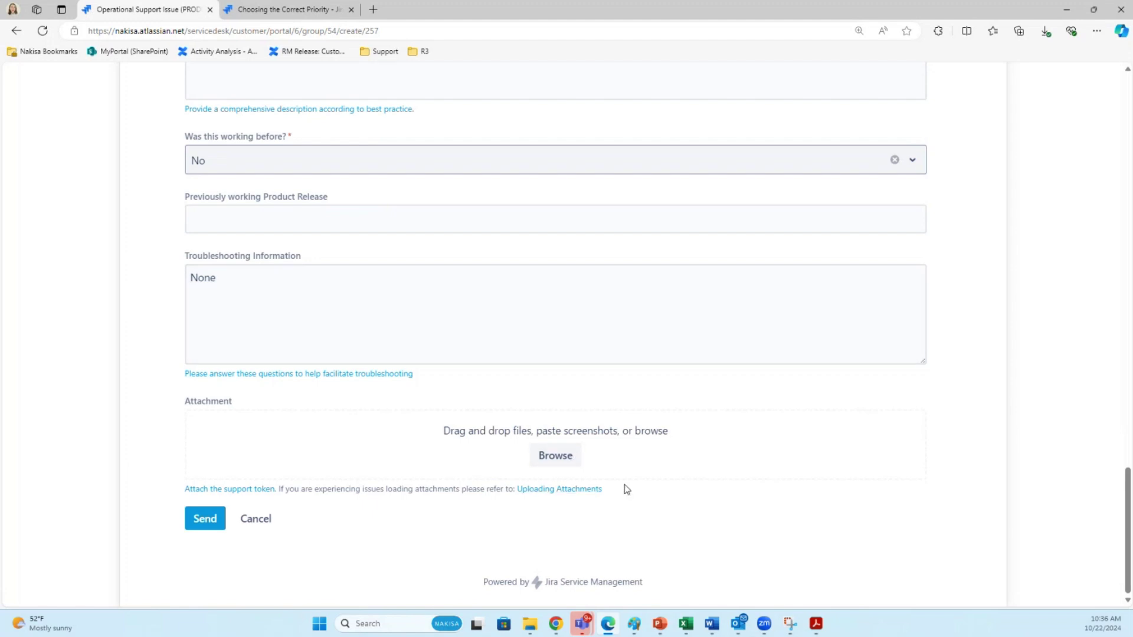
{"action": "scroll", "coordinate": [626, 486], "scroll_direction": "up", "scroll_amount": 4}
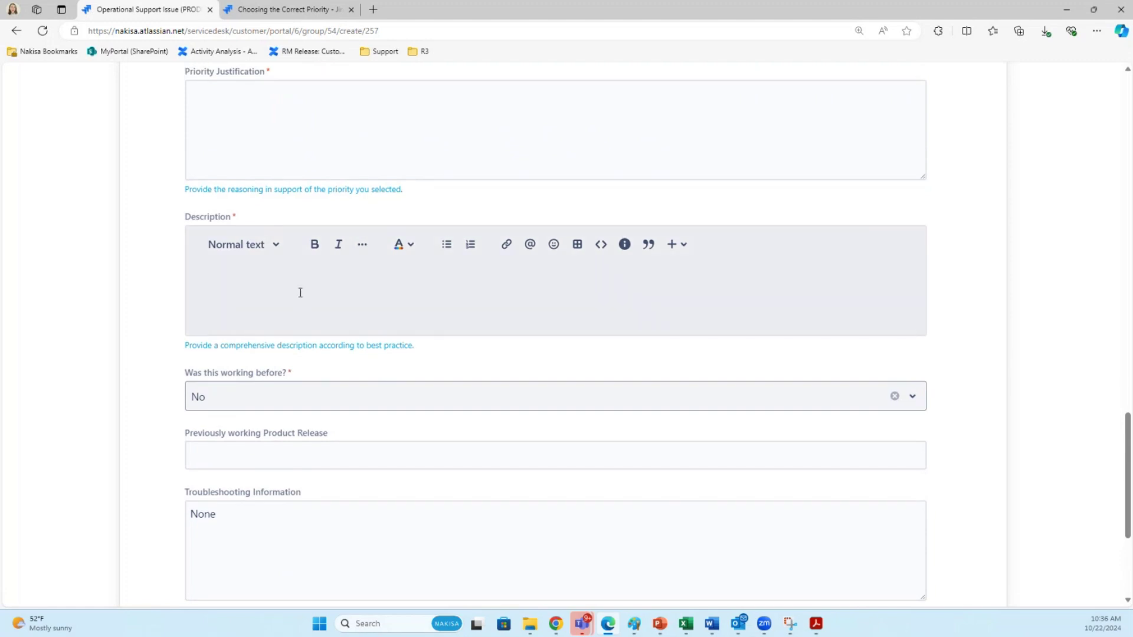
{"action": "scroll", "coordinate": [301, 292], "scroll_direction": "down", "scroll_amount": 2}
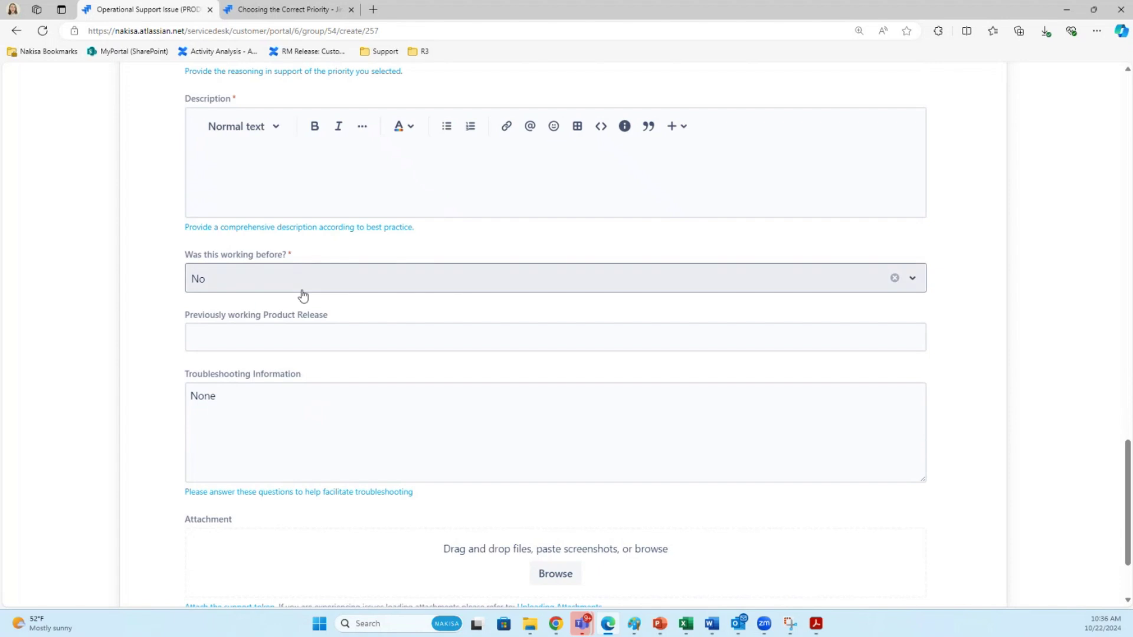
{"action": "scroll", "coordinate": [302, 295], "scroll_direction": "down", "scroll_amount": 2}
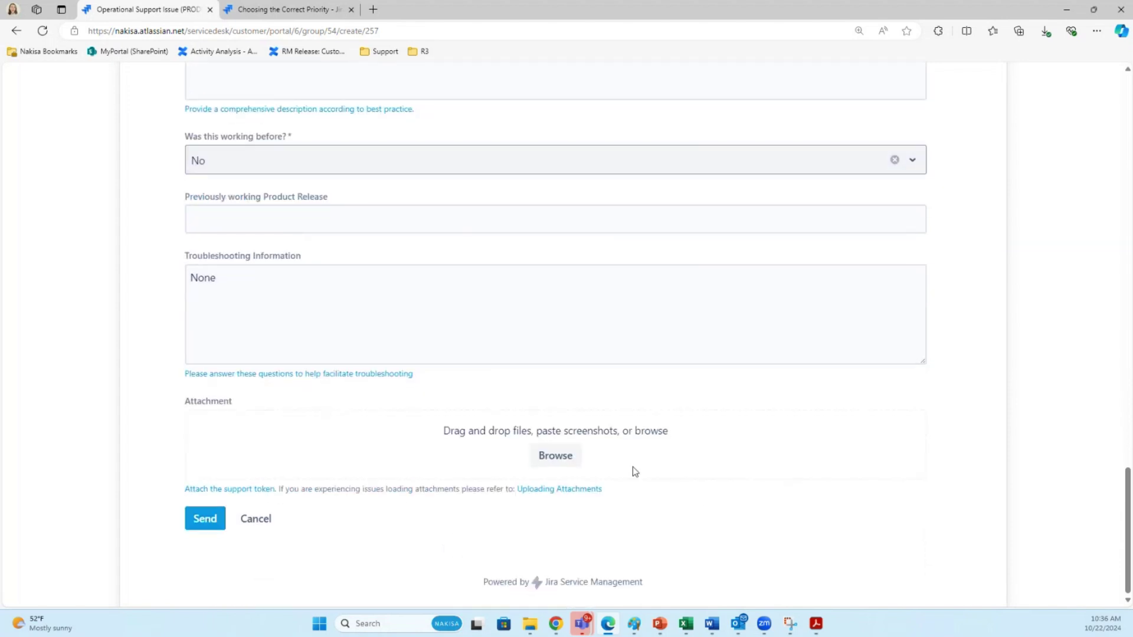